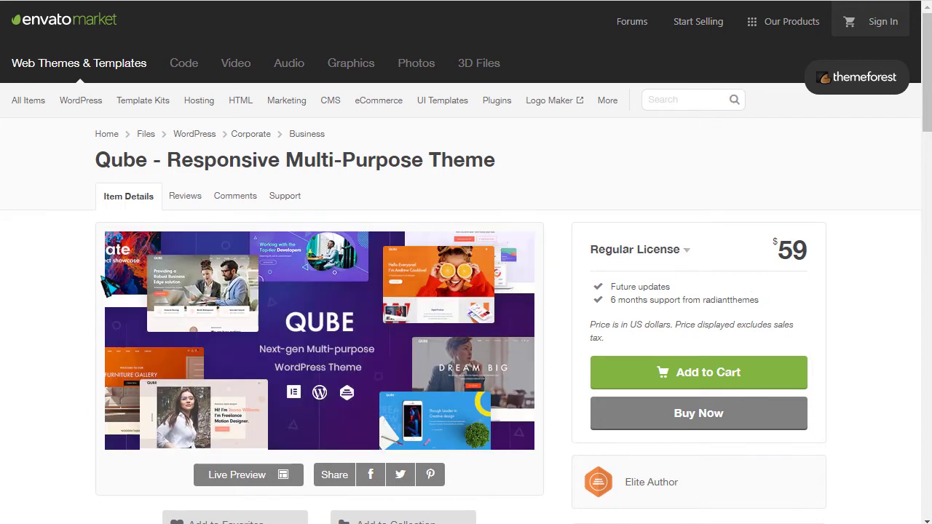
Step: Examine the Qube theme's ThemeForest item page, including its description, sales, compatibility and supported software versions
scroll(14, 287, down, 1)
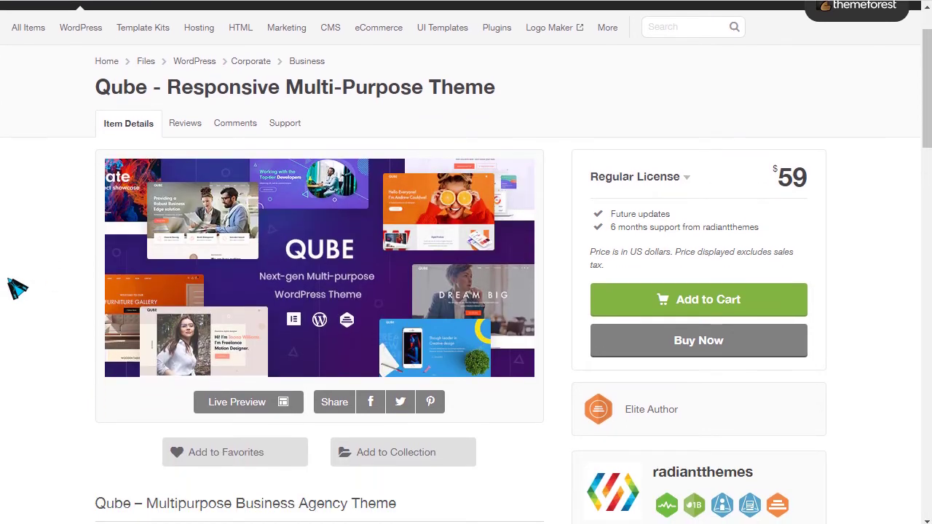
scroll(22, 277, down, 1)
scroll(410, 223, down, 2)
scroll(410, 223, down, 1)
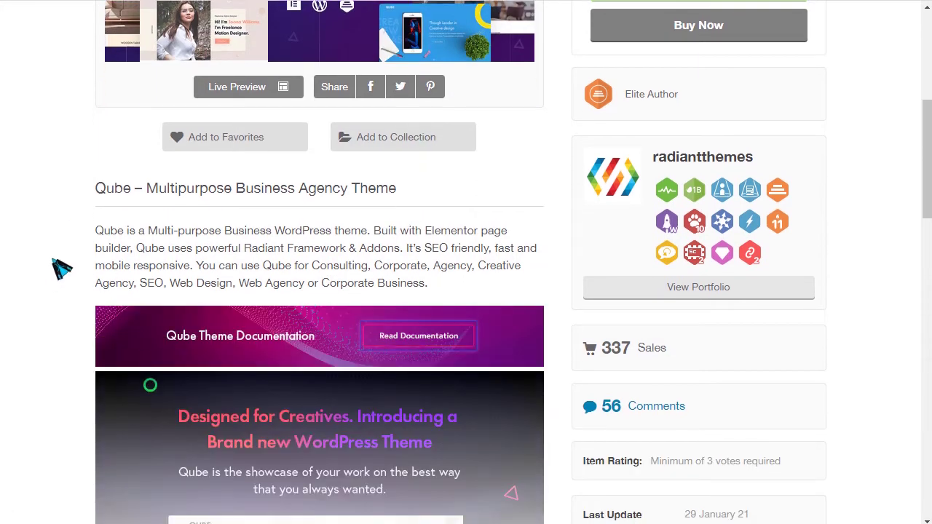
scroll(191, 235, down, 2)
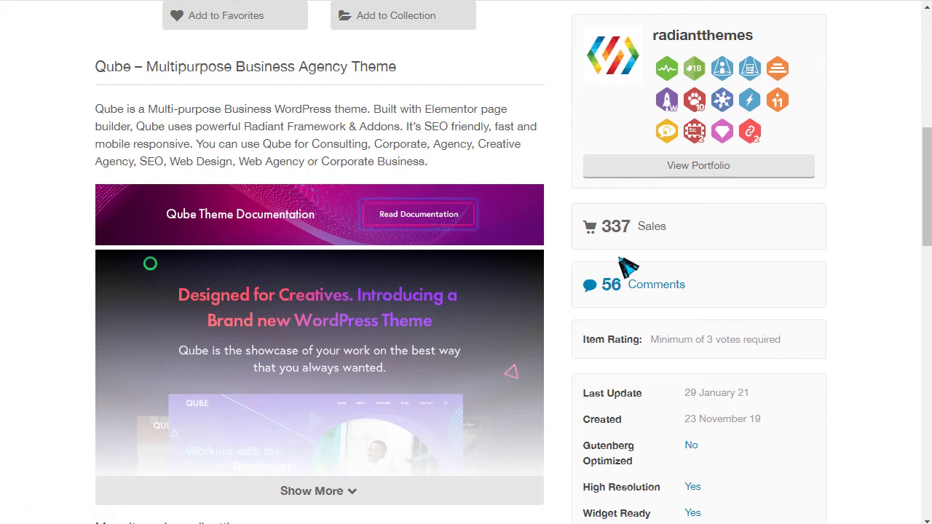
scroll(409, 211, down, 1)
scroll(410, 218, down, 3)
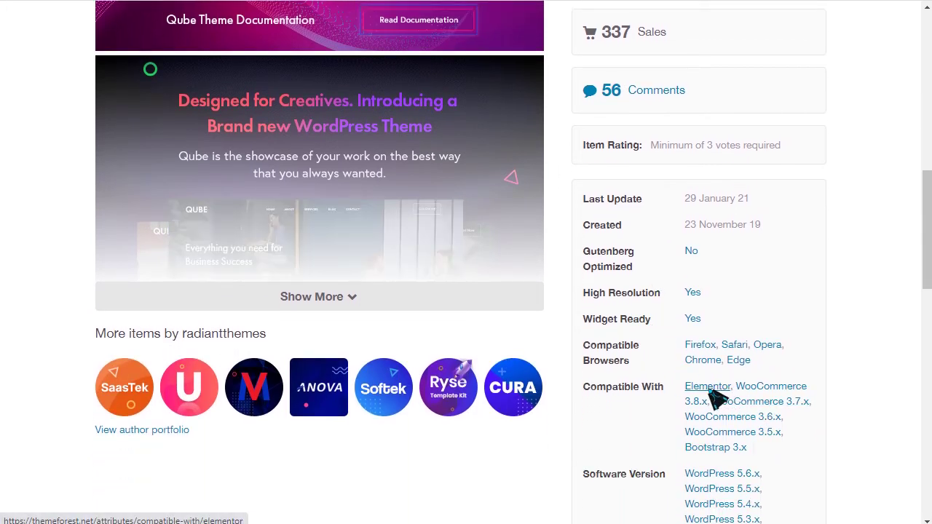
scroll(772, 379, down, 1)
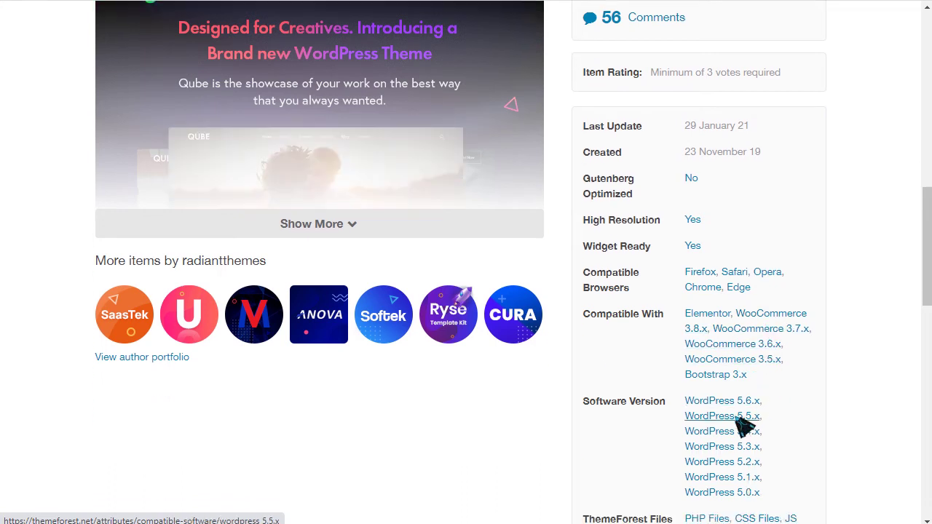
scroll(738, 416, down, 1)
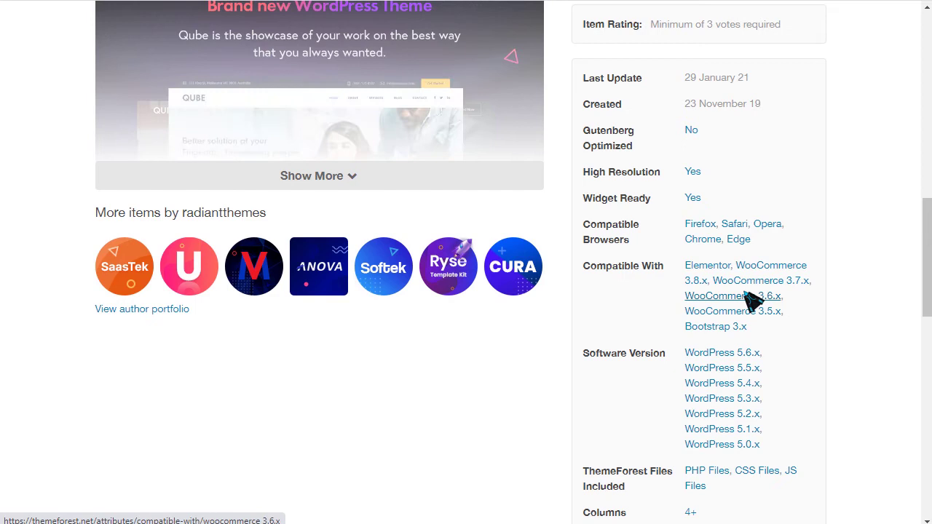
scroll(761, 318, up, 2)
scroll(764, 324, up, 1)
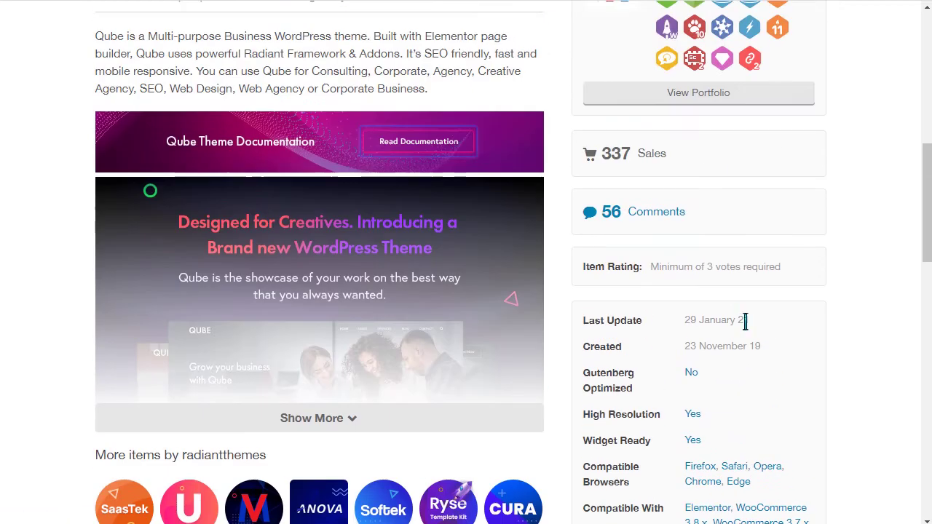
scroll(229, 187, up, 3)
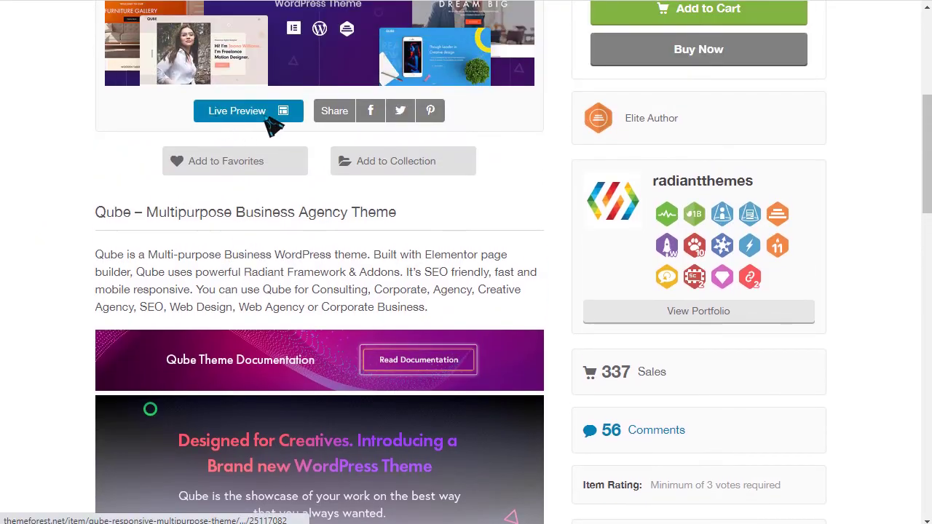
scroll(219, 218, up, 3)
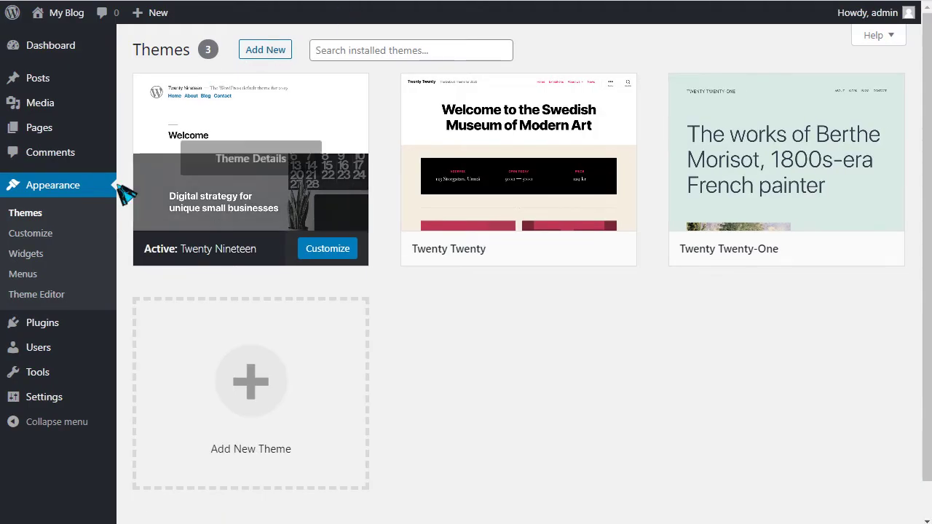
Step: In the WordPress admin, install a new theme by uploading qube.zip from the Desktop folder and activate it
click(268, 57)
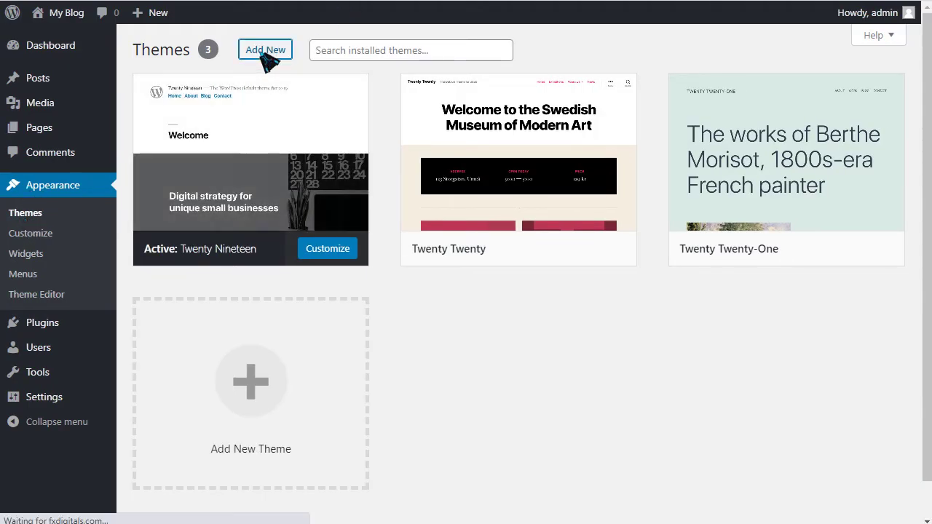
click(286, 56)
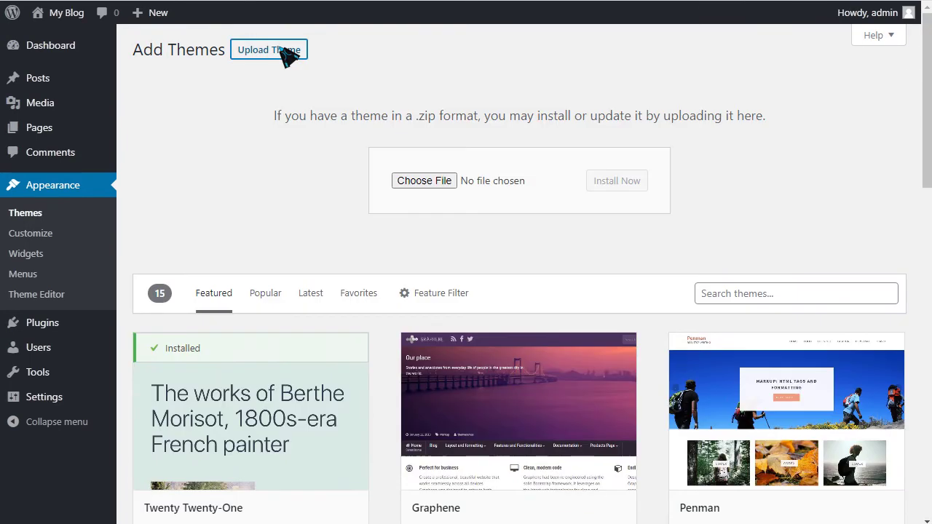
click(416, 189)
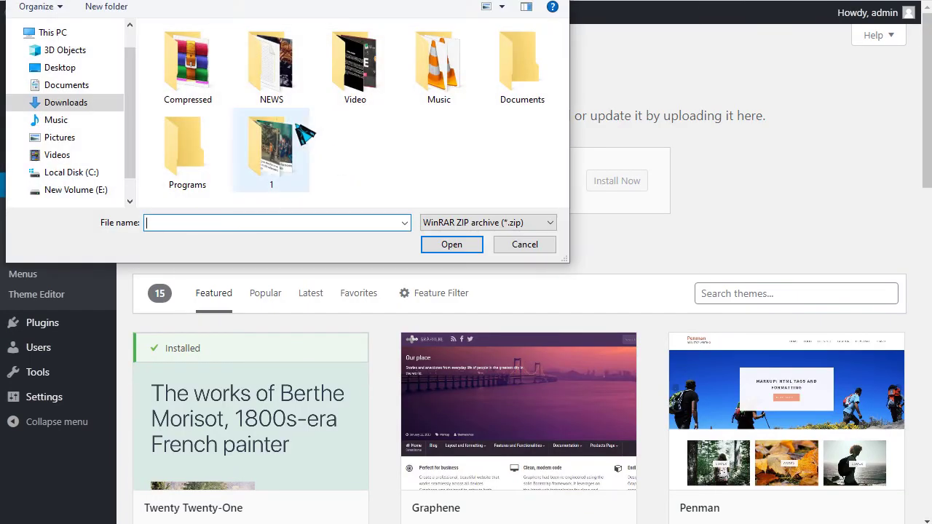
click(61, 68)
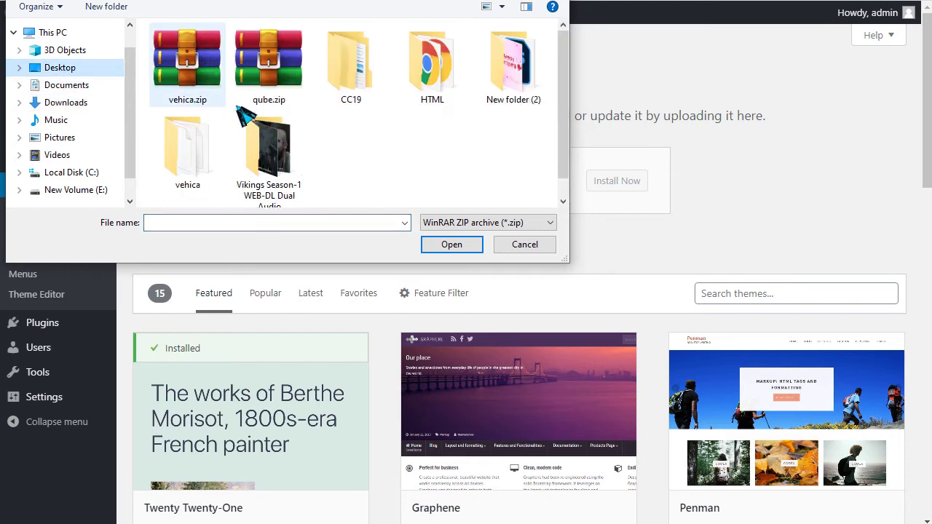
click(286, 75)
click(452, 246)
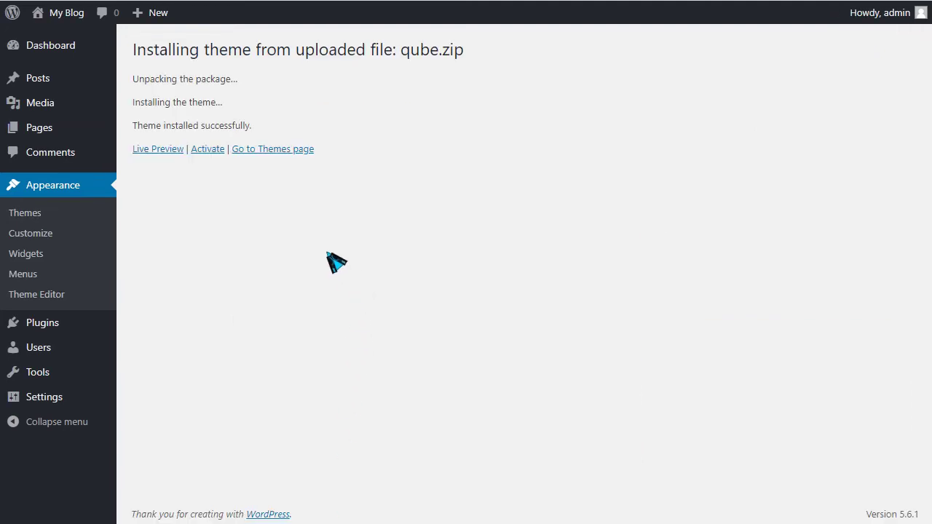
click(207, 148)
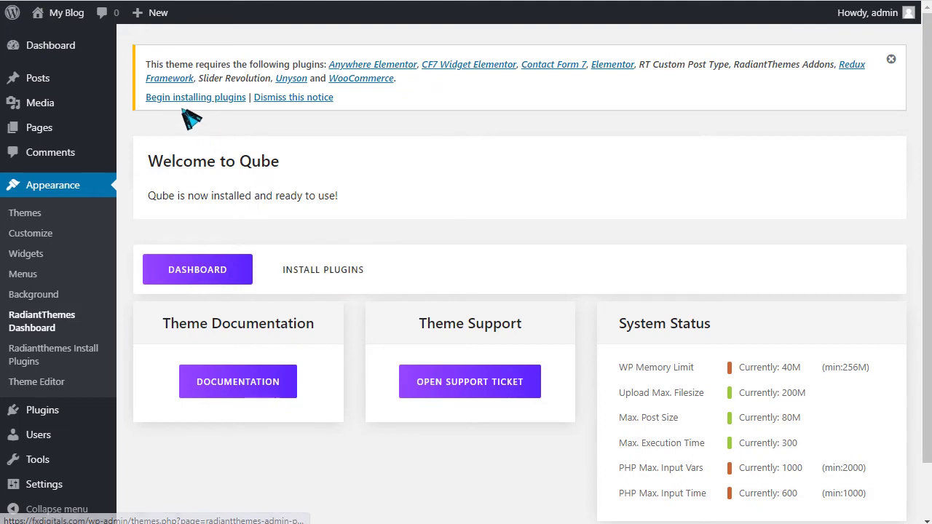
Step: Activate all plugins required by the Qube theme and continue to the demo content import page
scroll(547, 250, down, 2)
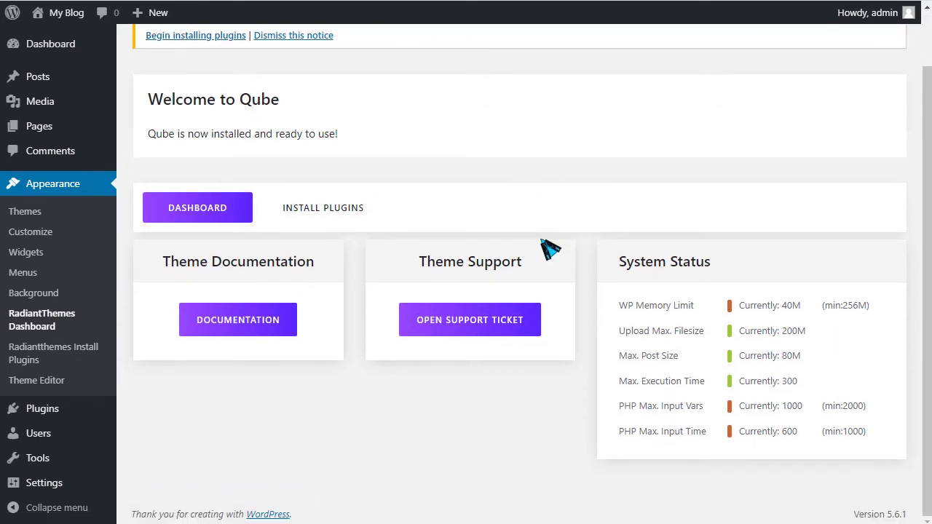
click(324, 222)
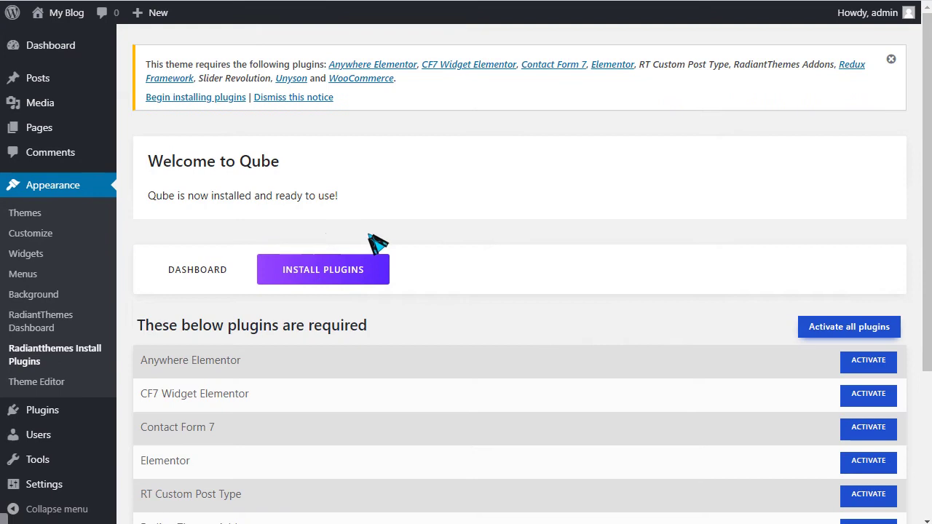
scroll(597, 262, down, 2)
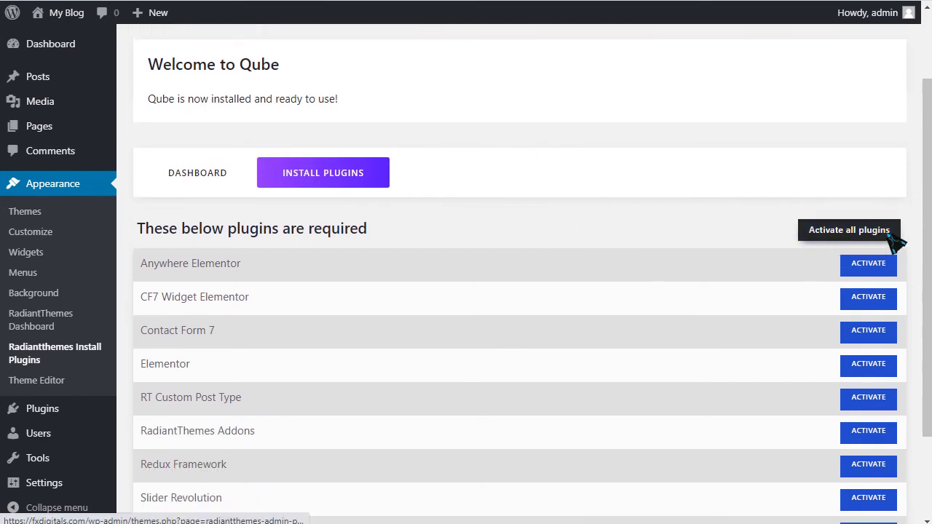
click(841, 235)
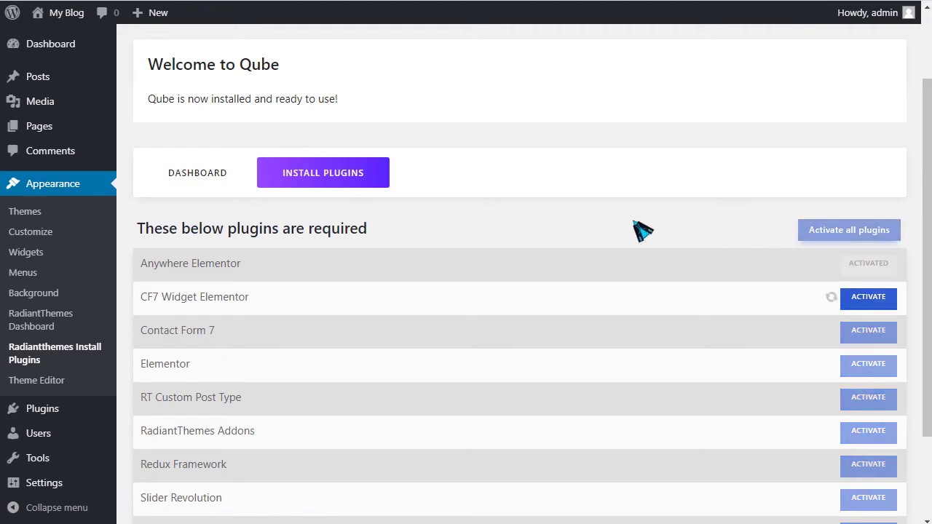
scroll(762, 311, down, 2)
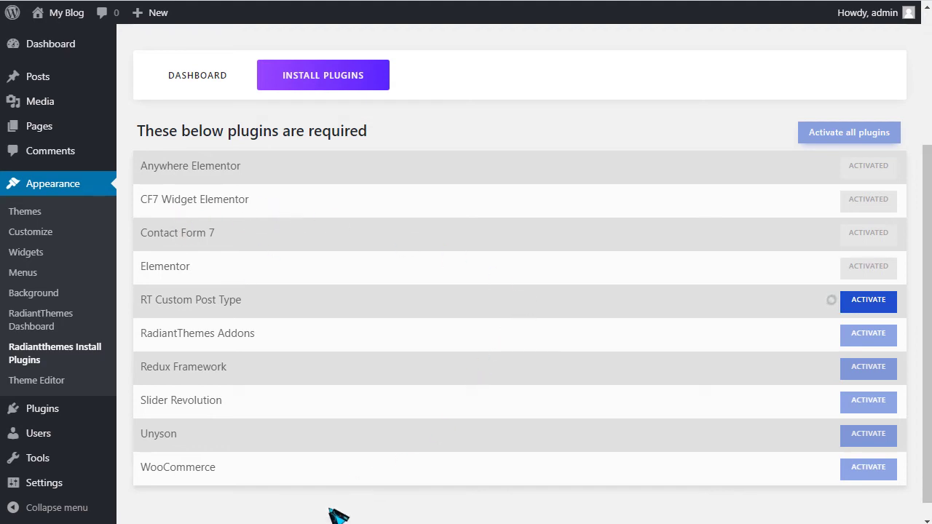
scroll(323, 500, down, 1)
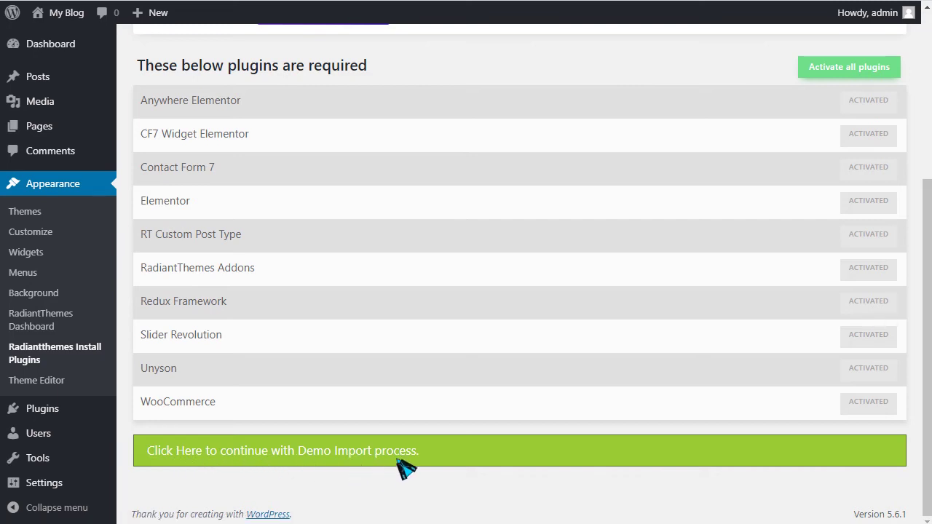
click(302, 458)
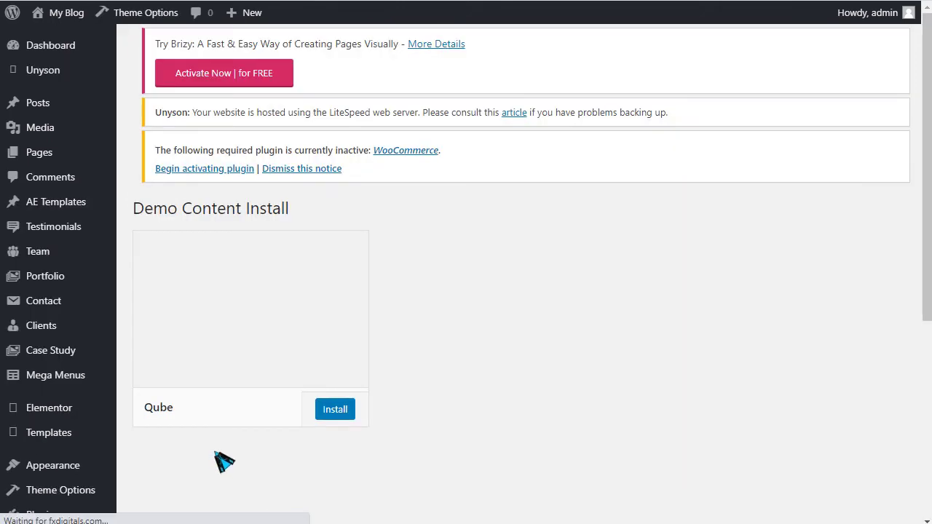
mouse_move(225, 306)
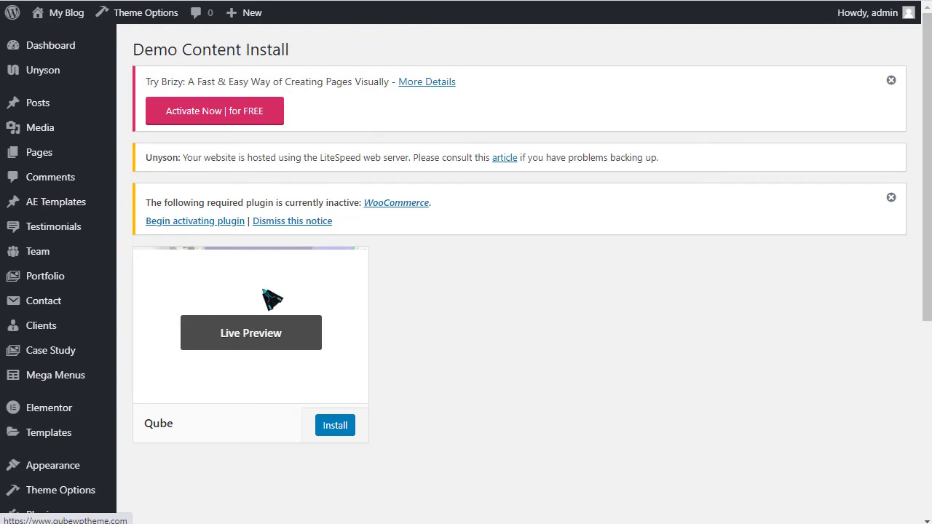
Step: Return to the theme's required plugins list and activate the inactive WooCommerce plugin
click(394, 210)
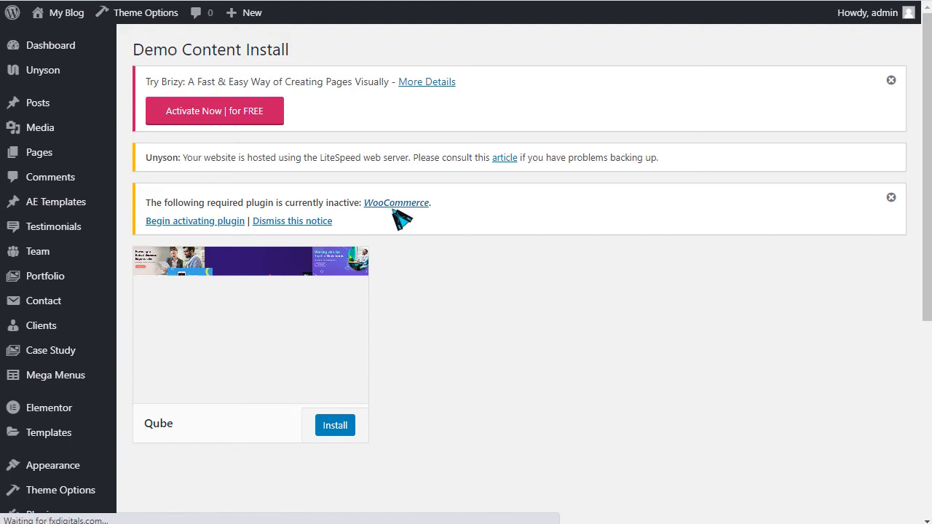
scroll(316, 270, down, 5)
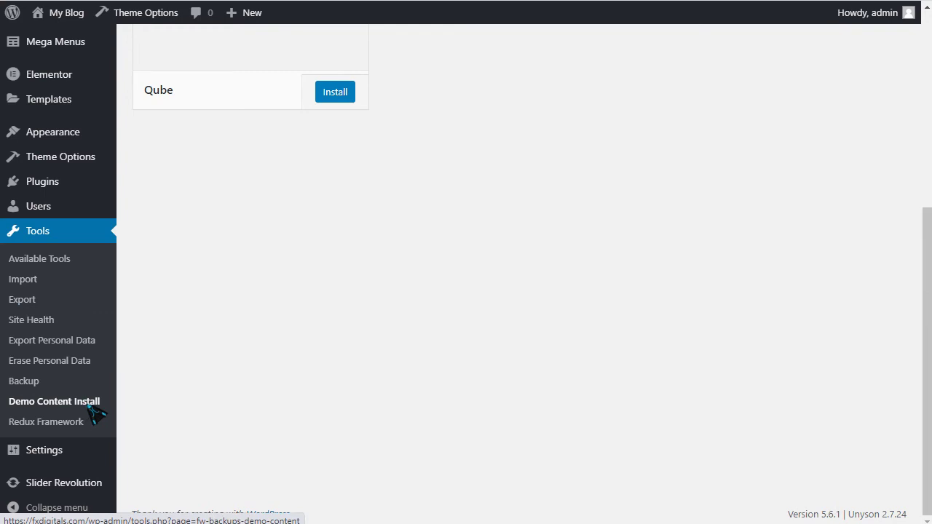
scroll(260, 160, up, 3)
click(206, 134)
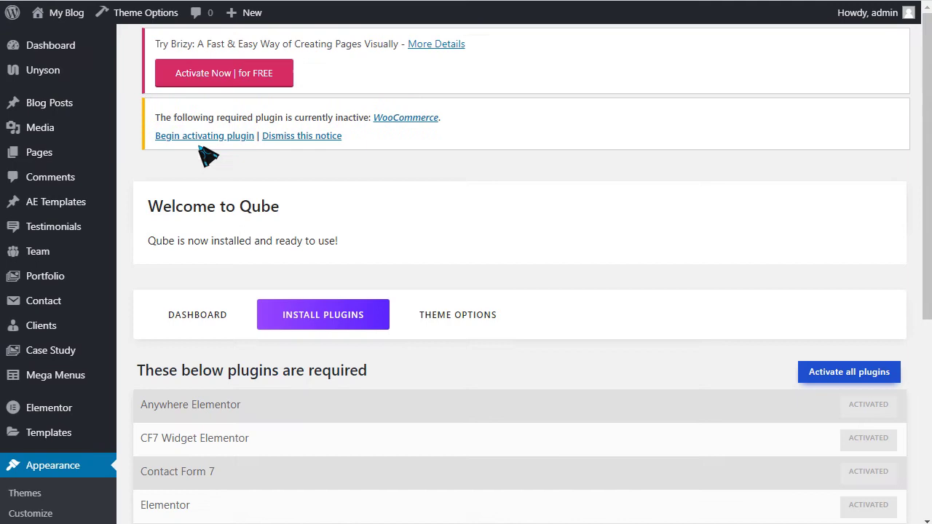
scroll(233, 290, down, 5)
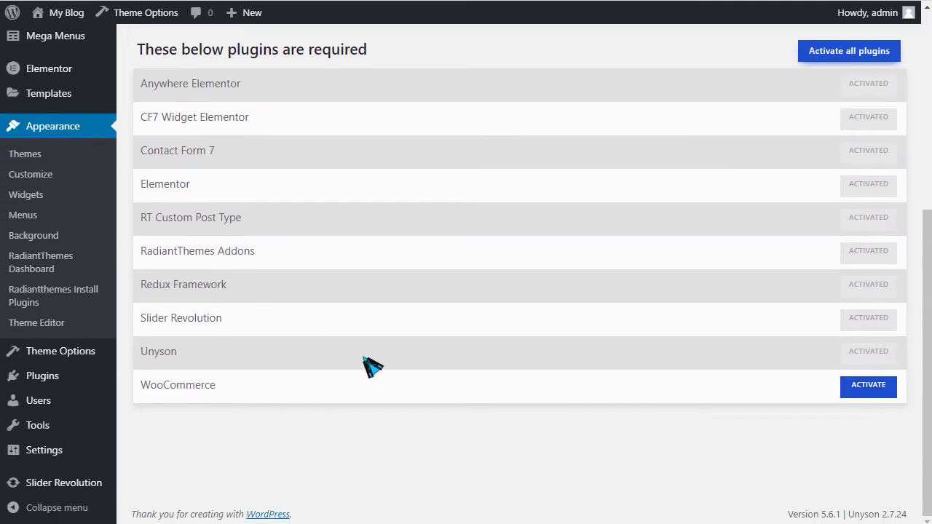
click(865, 390)
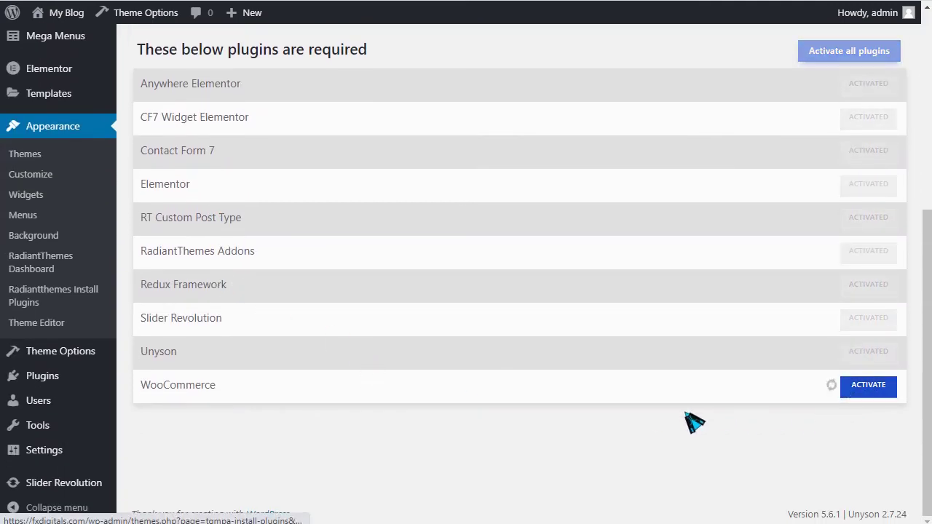
scroll(707, 380, up, 5)
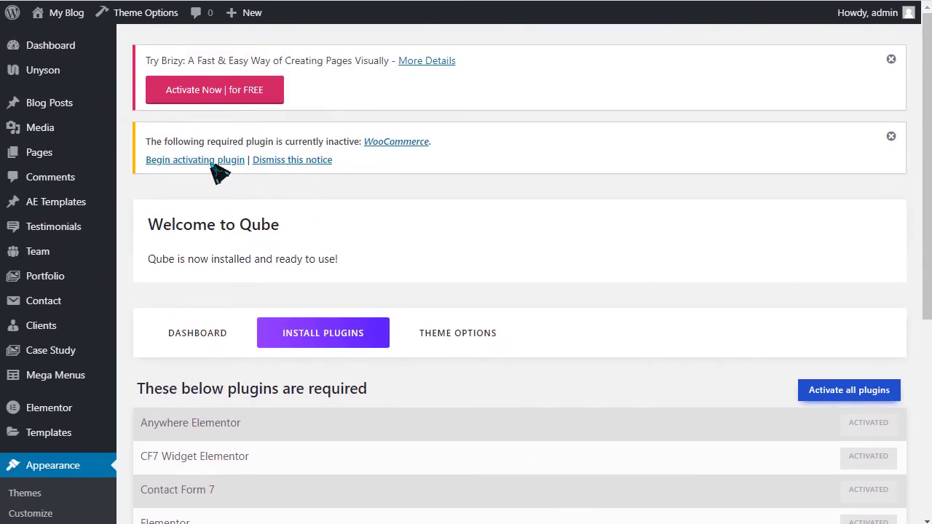
Step: Open the list of installed plugins and check WooCommerce's activation status
scroll(73, 295, down, 5)
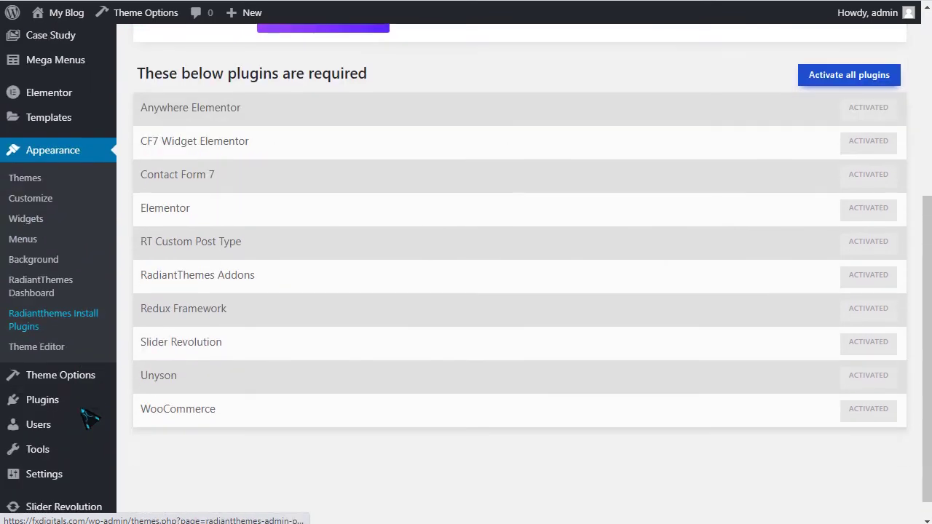
click(44, 408)
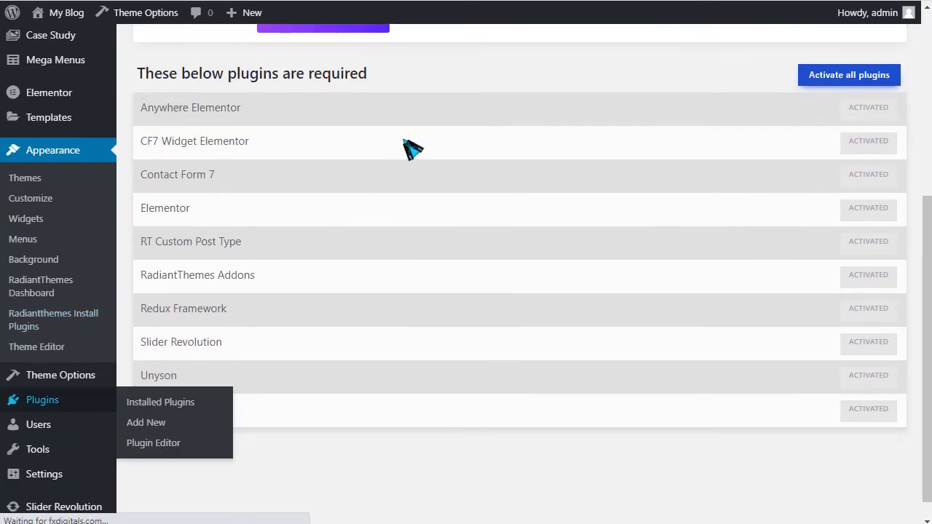
scroll(389, 285, down, 2)
scroll(389, 286, down, 9)
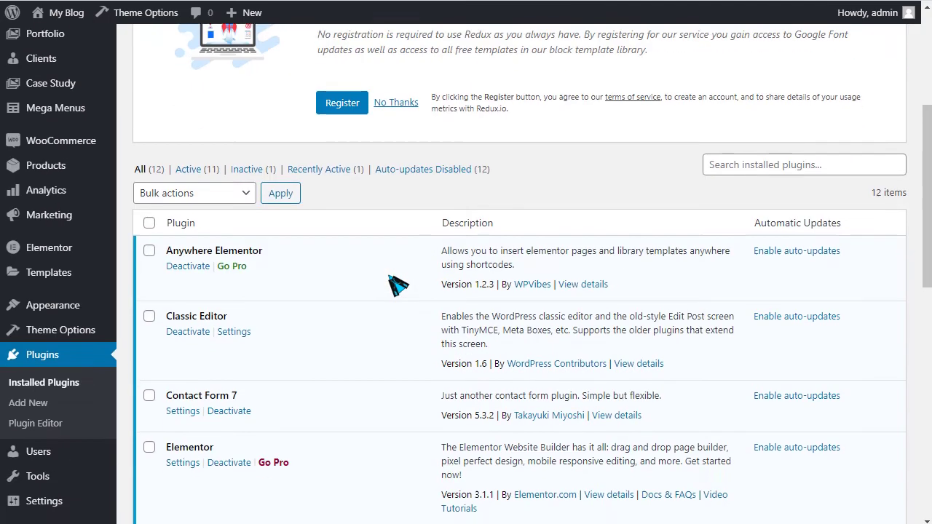
scroll(415, 275, down, 3)
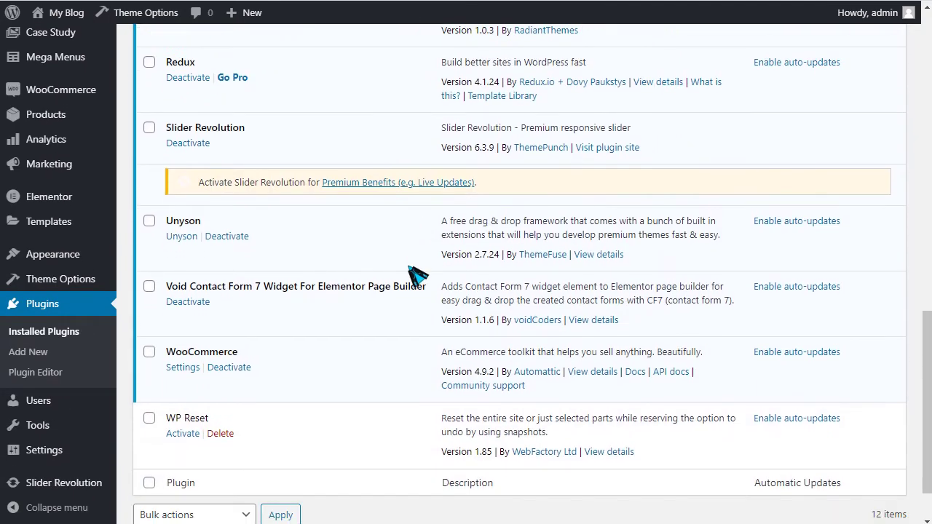
drag(191, 294, 292, 293)
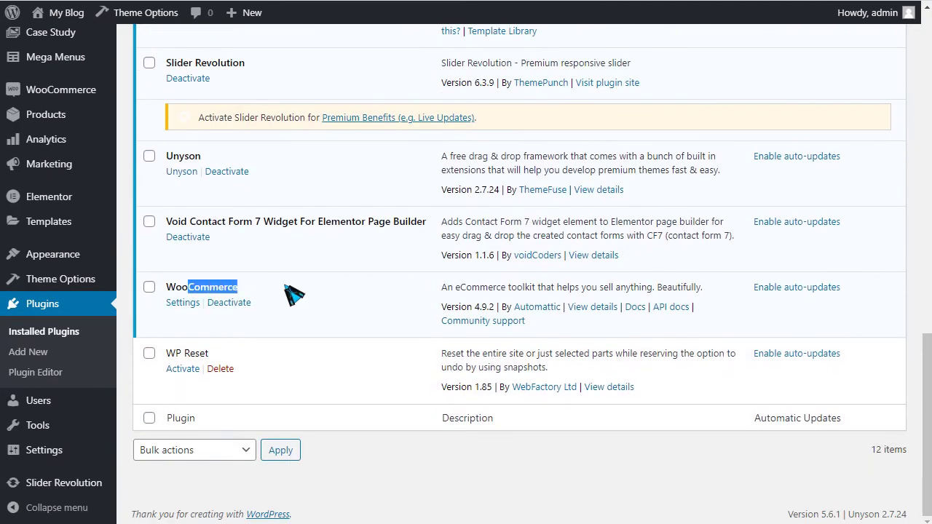
scroll(387, 313, up, 7)
scroll(393, 309, up, 6)
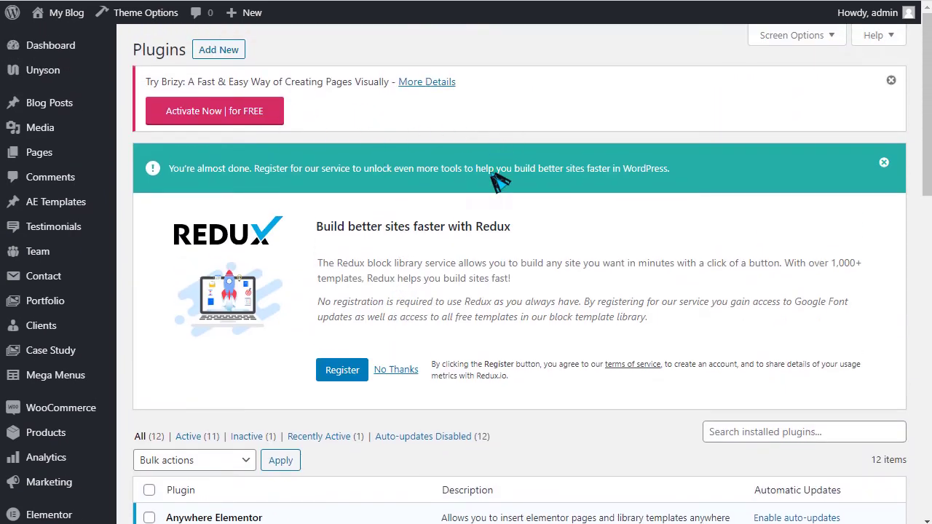
Step: Open the Demo Content Install tool and install the Qube demo, accepting that it deletes the site's current content
scroll(379, 211, down, 6)
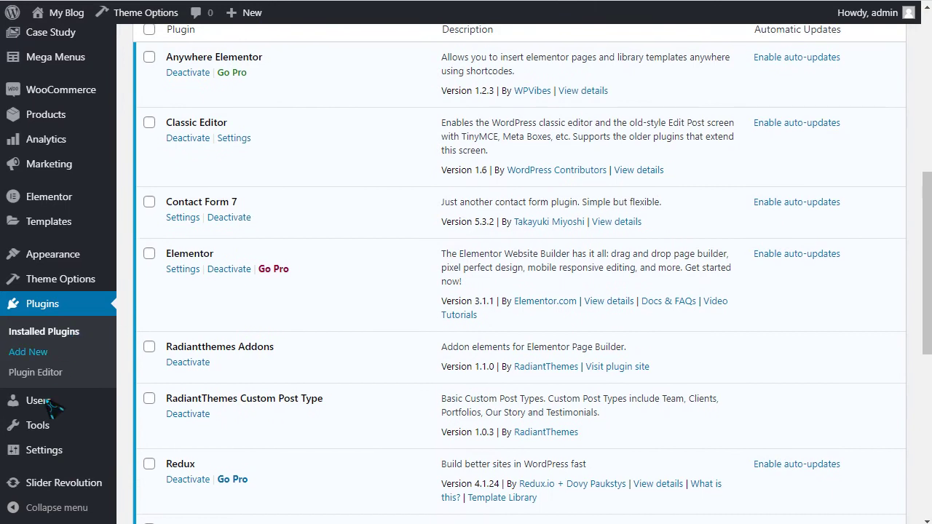
mouse_move(33, 426)
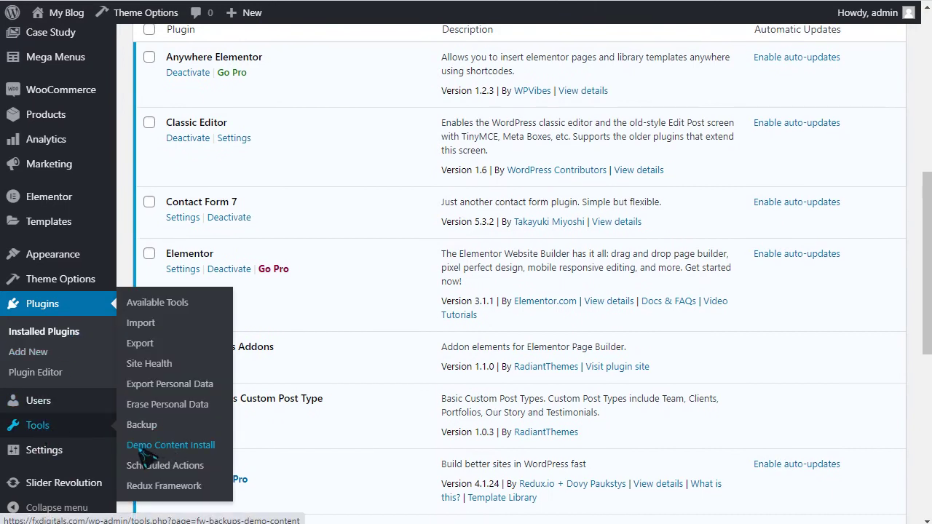
click(194, 447)
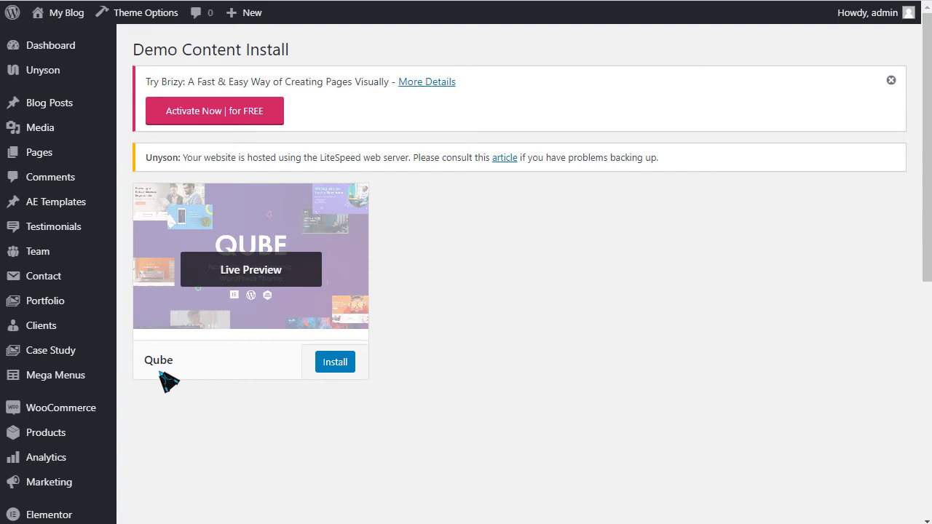
click(334, 364)
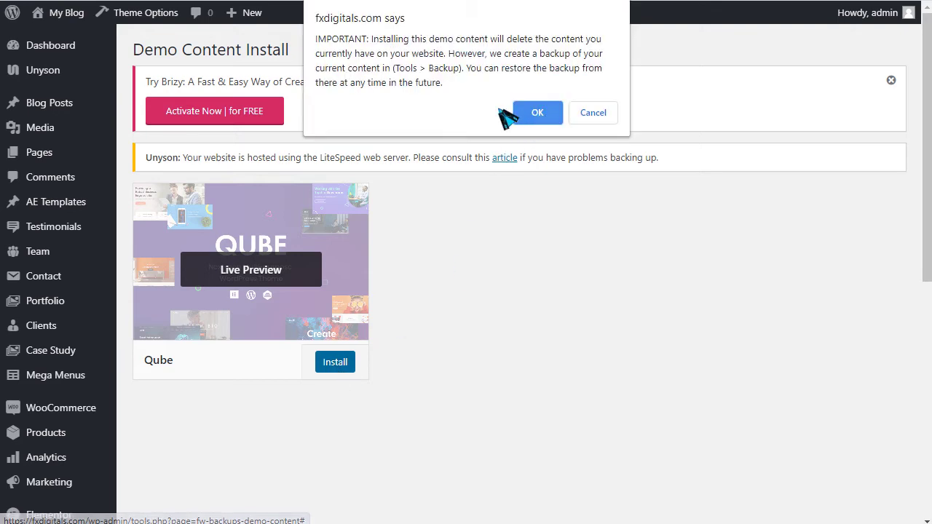
click(537, 113)
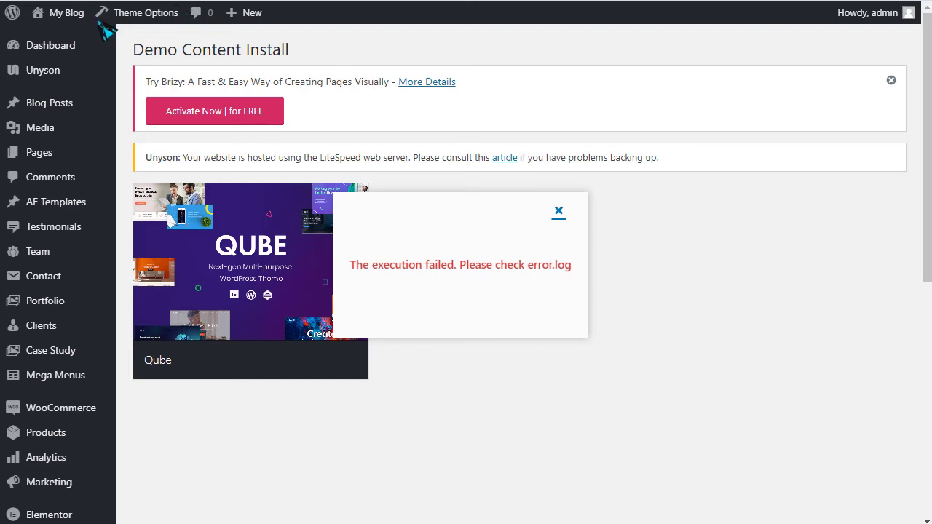
Step: Dismiss the demo installation message and visit the site's front end
click(377, 81)
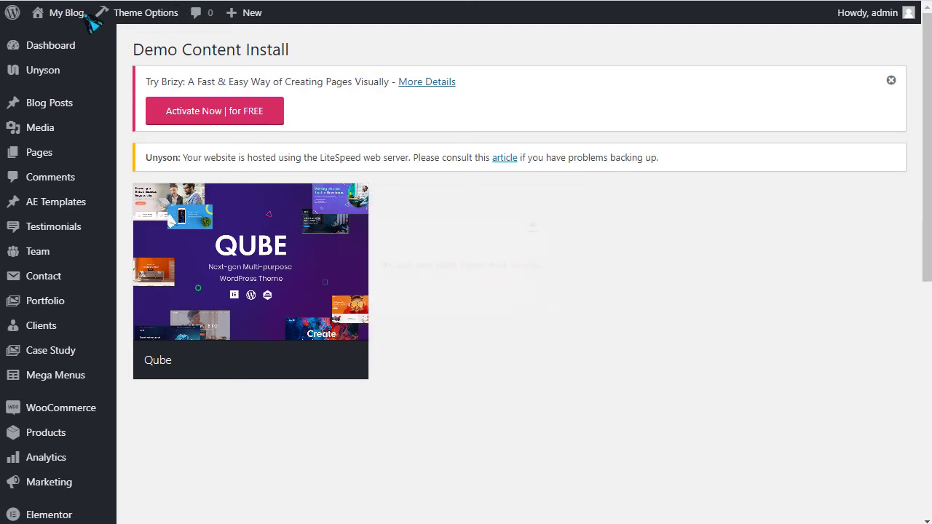
mouse_move(62, 13)
click(58, 40)
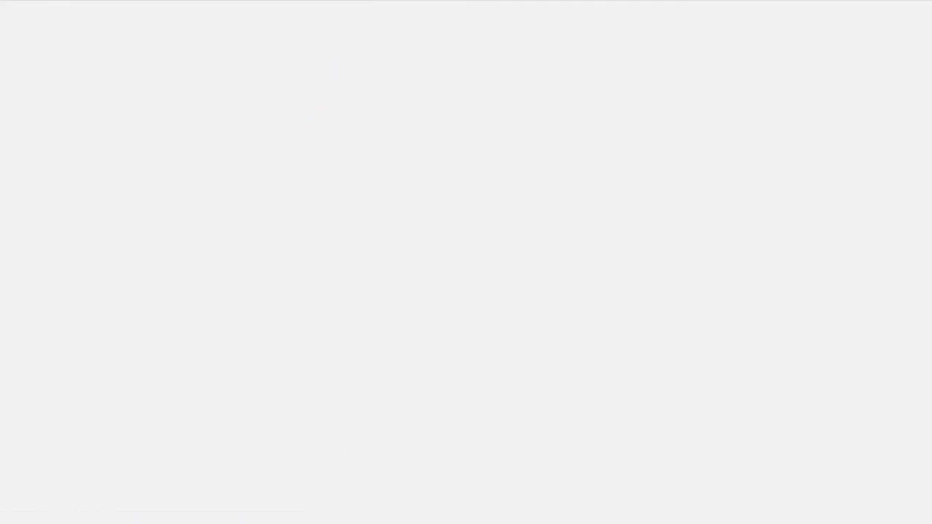
Step: Look through the admin menu for the content types, theme options and tools available with the Qube theme
scroll(166, 432, down, 4)
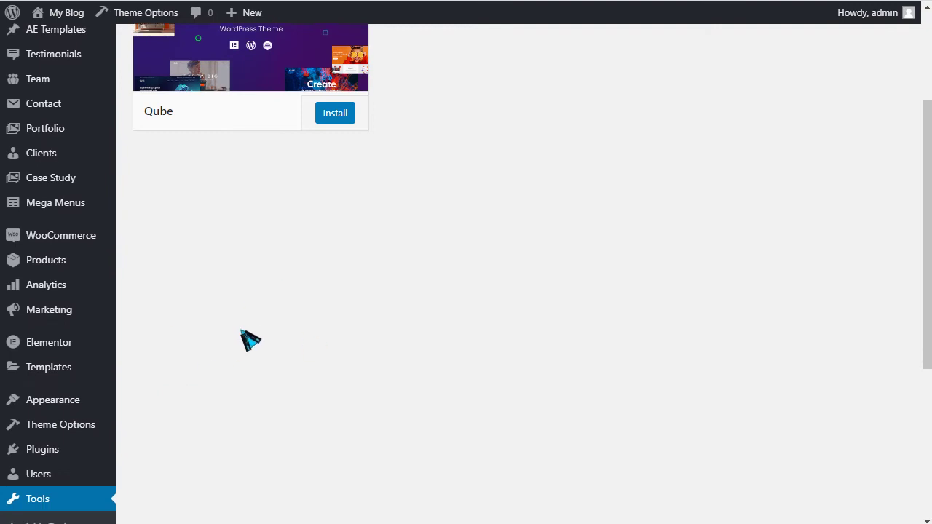
scroll(249, 339, down, 3)
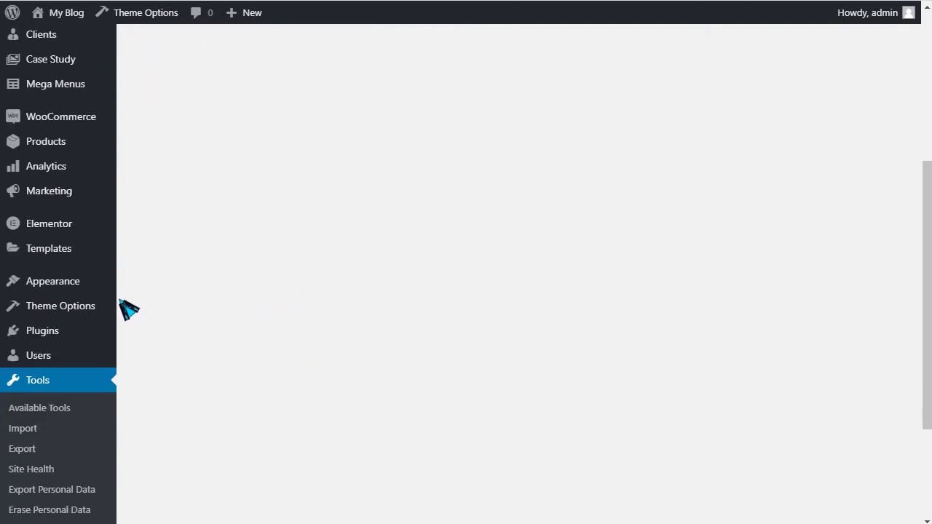
mouse_move(35, 317)
scroll(80, 328, down, 4)
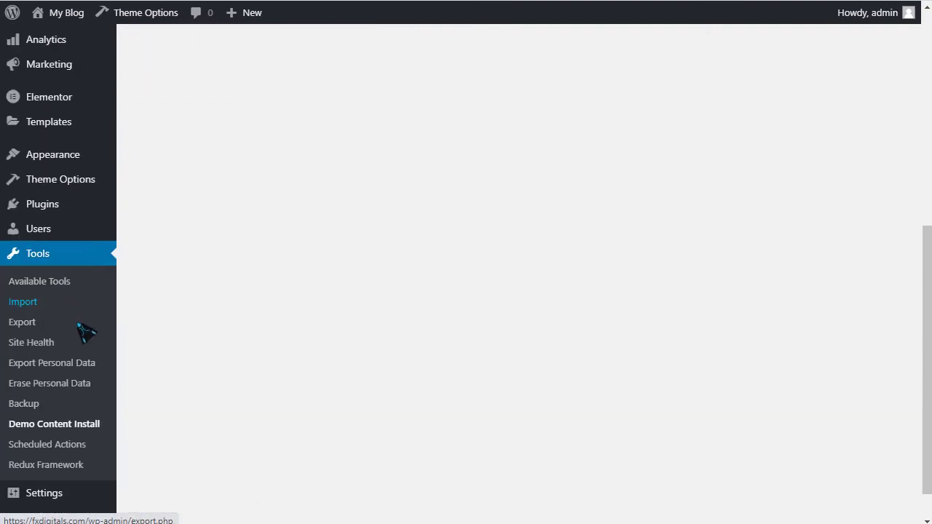
scroll(60, 493, up, 4)
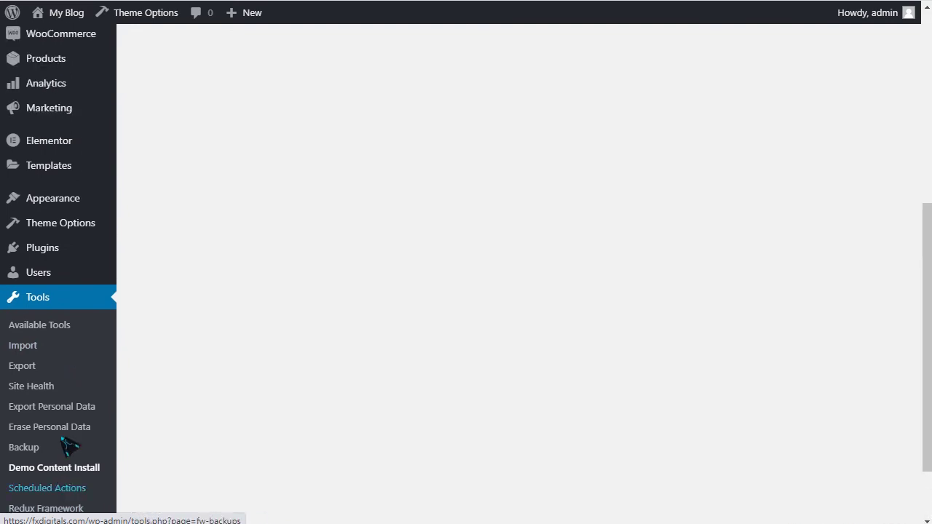
mouse_move(56, 341)
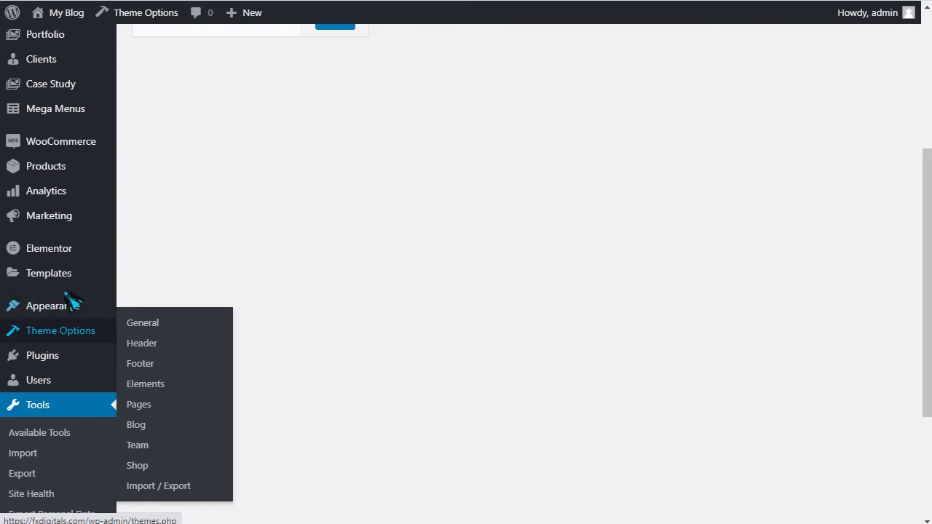
scroll(80, 313, up, 3)
scroll(45, 253, up, 1)
mouse_move(66, 263)
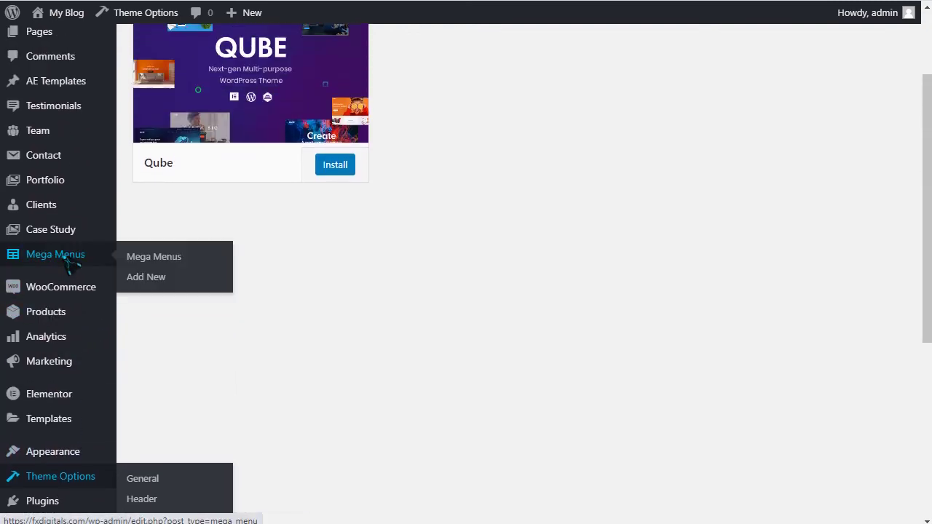
mouse_move(41, 240)
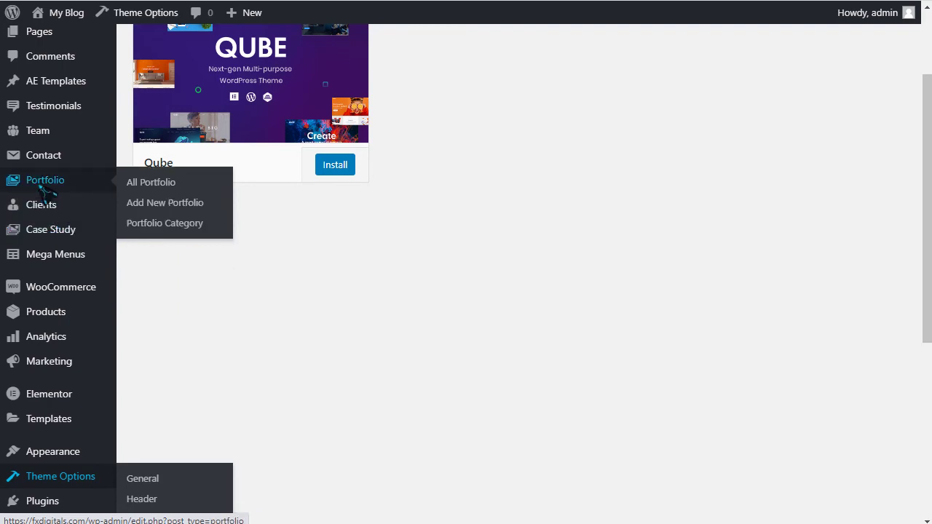
scroll(48, 197, up, 1)
scroll(51, 198, up, 1)
scroll(50, 218, up, 1)
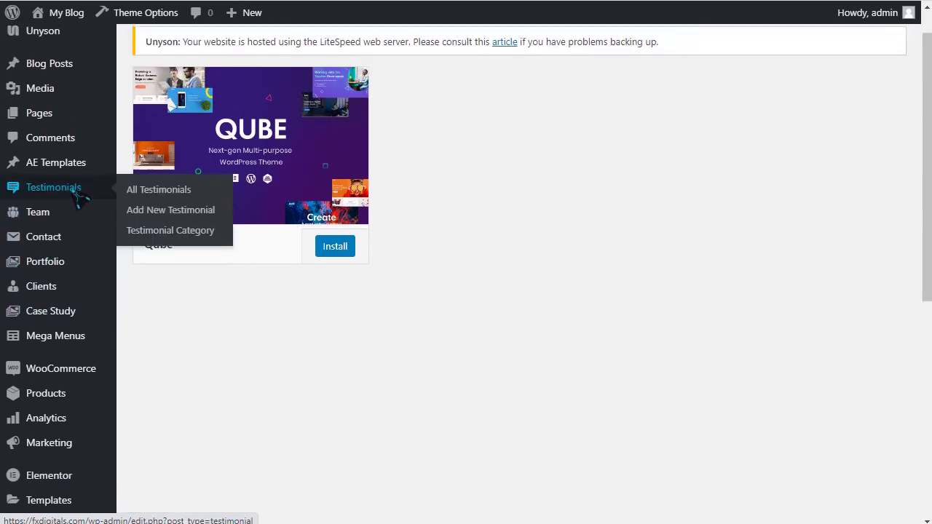
mouse_move(58, 209)
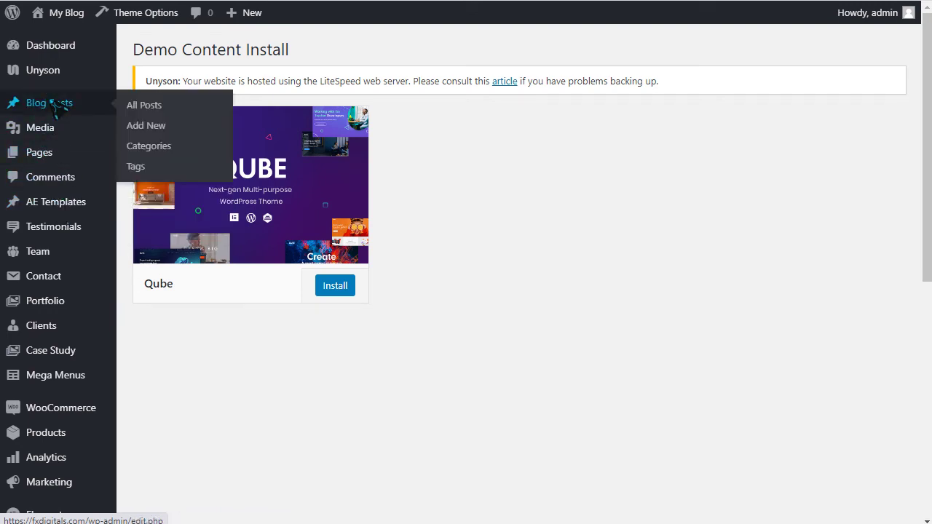
mouse_move(35, 73)
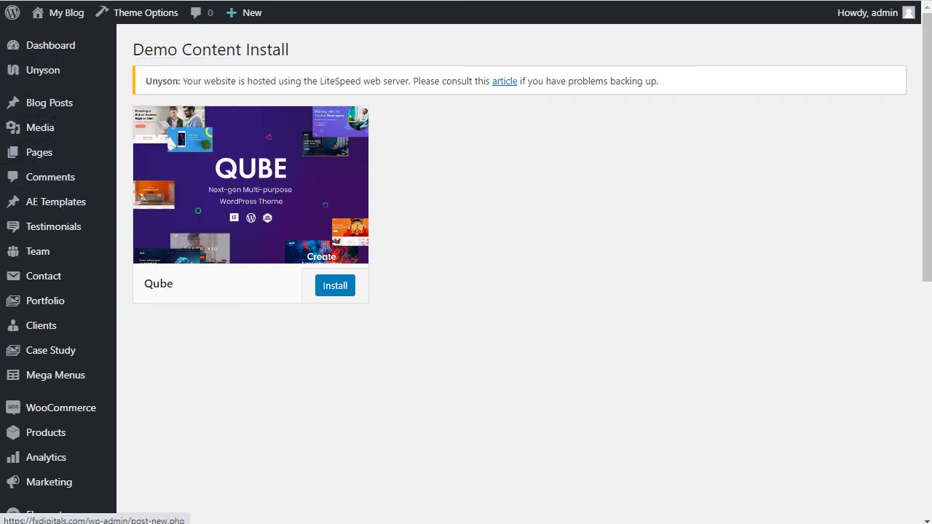
scroll(58, 343, down, 2)
scroll(78, 327, up, 2)
Step: Open the list of all pages and review the imported demo pages and the total item count
click(65, 158)
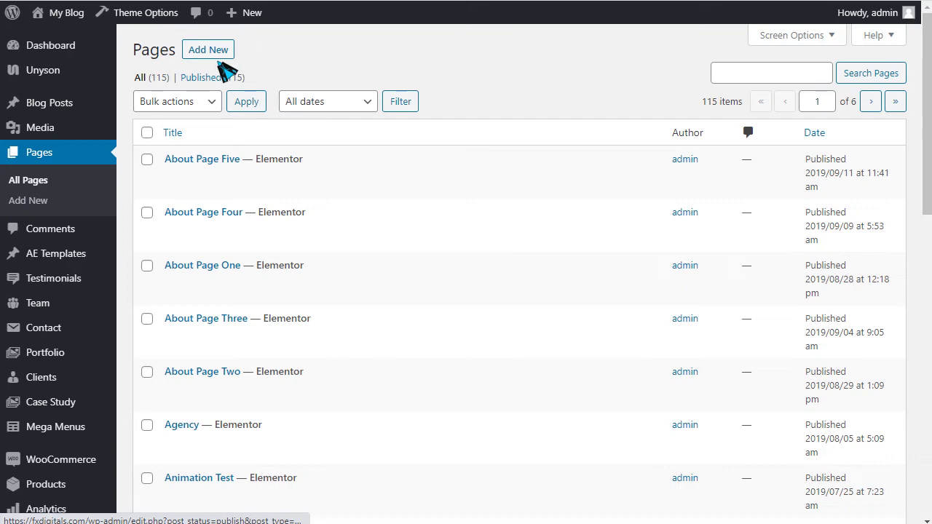
scroll(240, 160, down, 1)
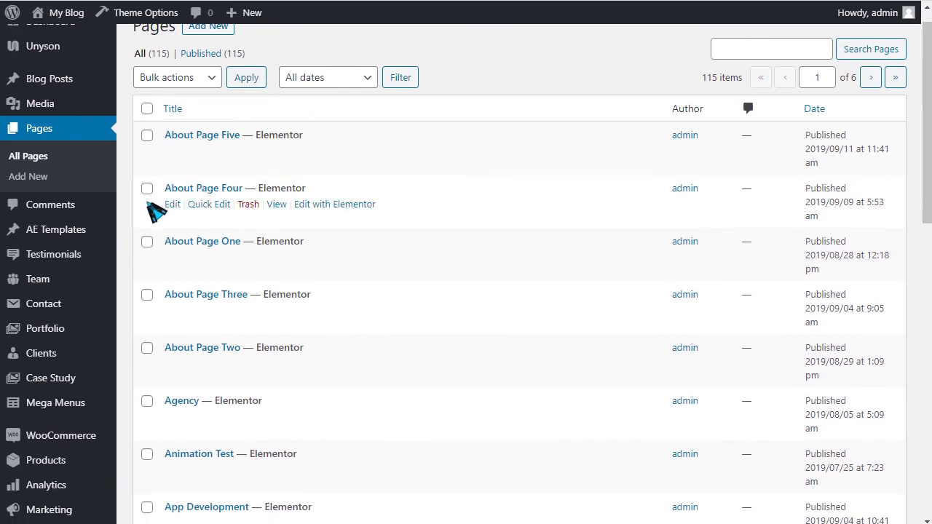
scroll(266, 216, down, 2)
scroll(254, 231, down, 1)
scroll(251, 243, down, 2)
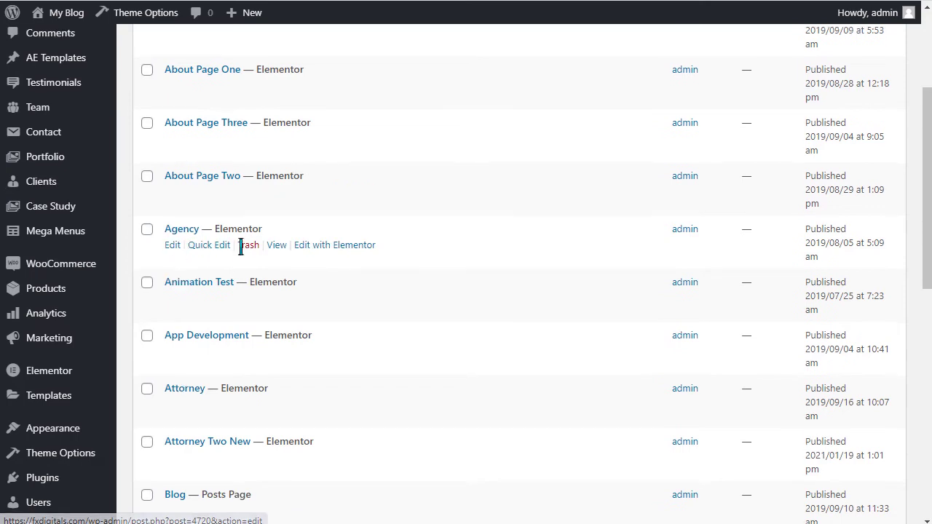
scroll(233, 245, down, 2)
scroll(240, 229, down, 2)
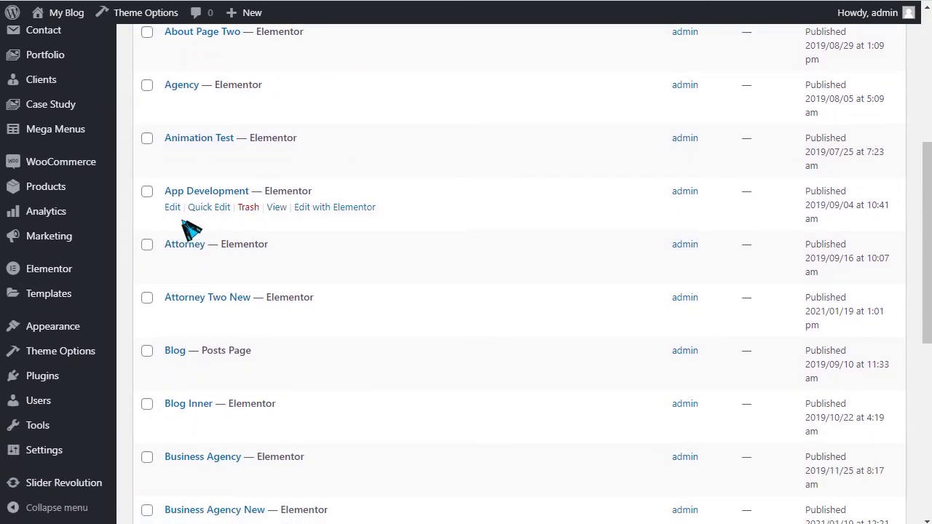
scroll(277, 209, down, 2)
scroll(218, 179, down, 2)
scroll(232, 175, down, 3)
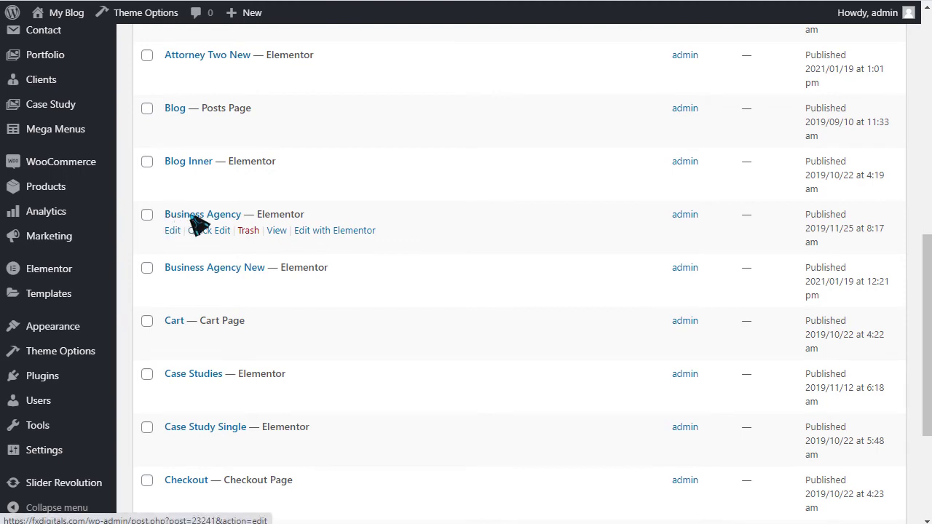
scroll(249, 227, down, 1)
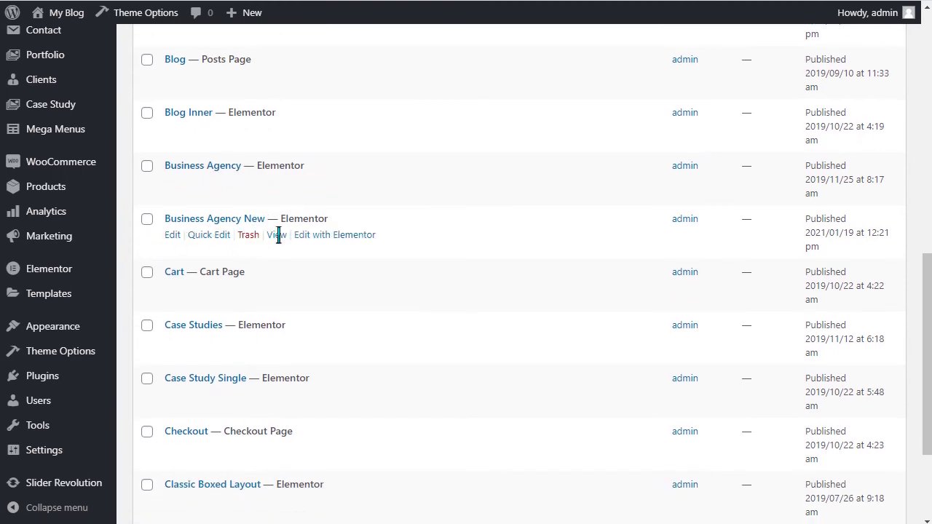
scroll(218, 227, down, 2)
scroll(248, 218, down, 1)
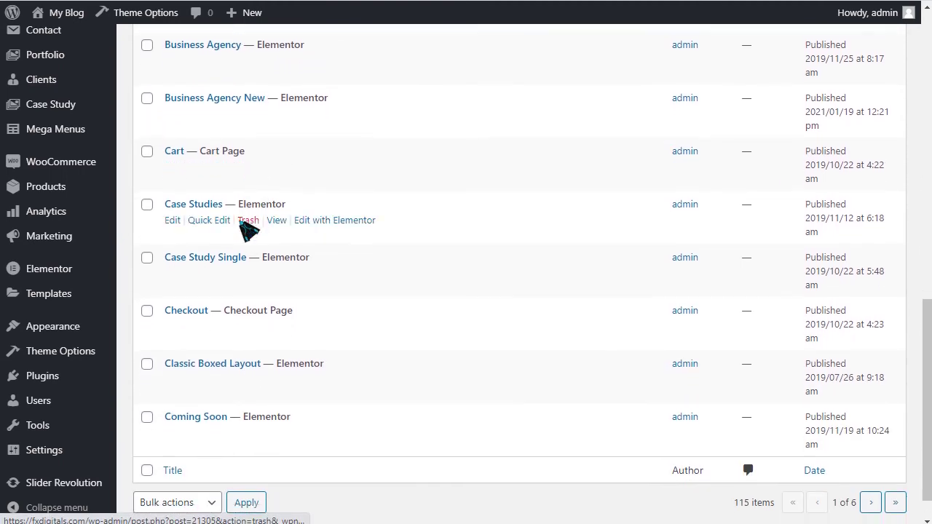
scroll(233, 221, down, 1)
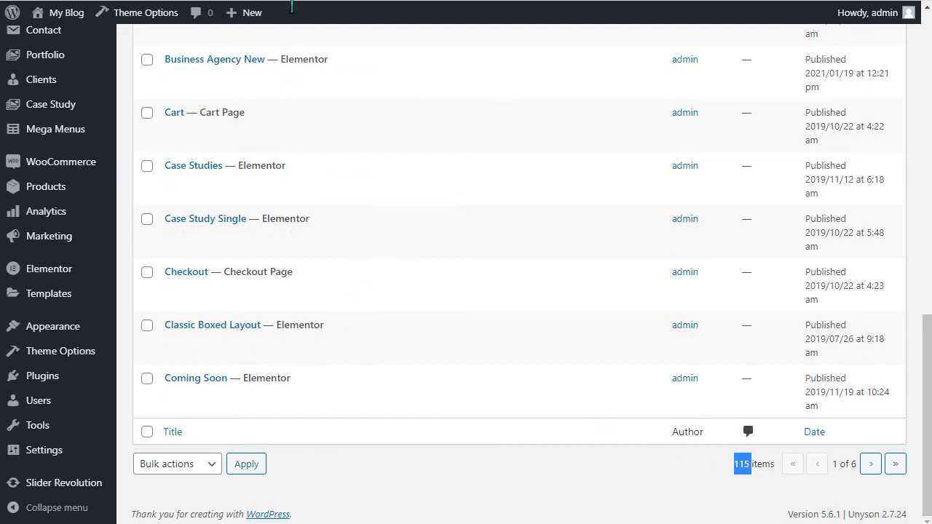
Step: Open the Reading settings and examine the demo pages available as the static homepage
mouse_move(29, 447)
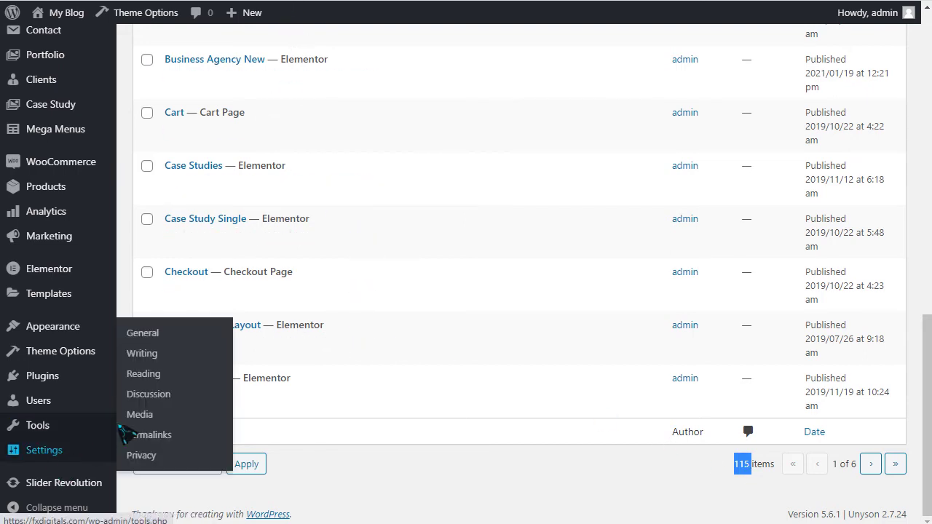
click(145, 375)
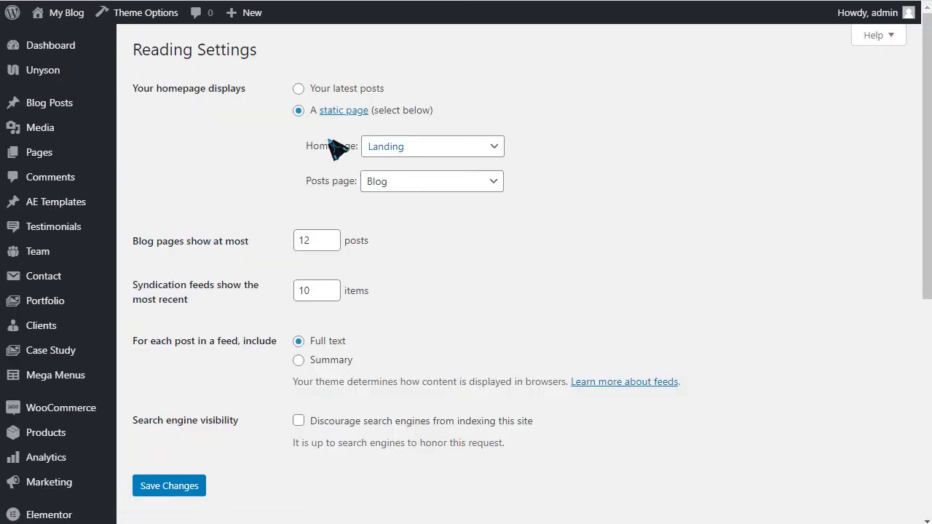
click(459, 150)
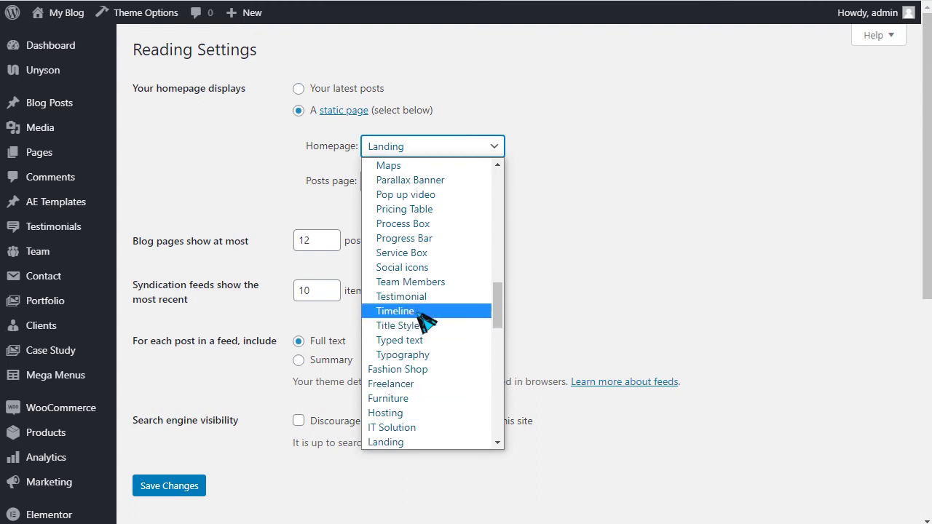
scroll(422, 319, up, 13)
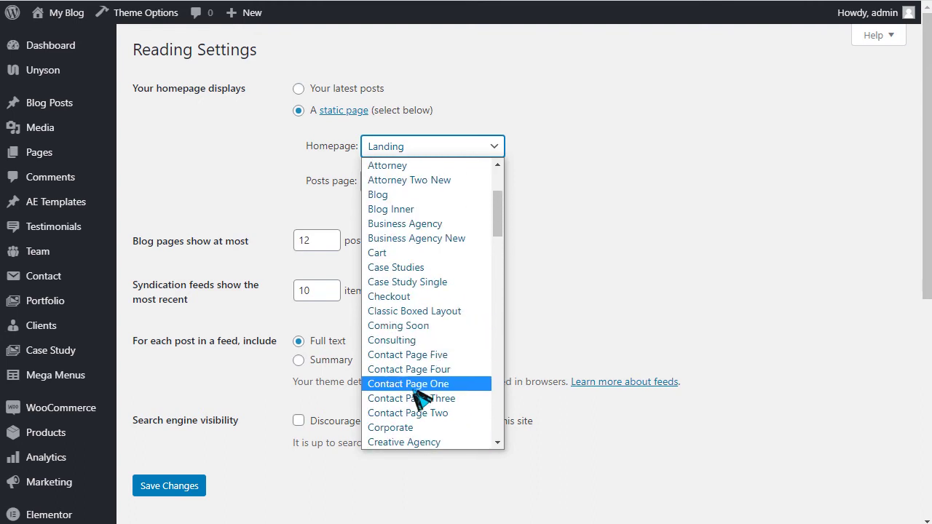
scroll(424, 368, up, 3)
drag(499, 187, 502, 331)
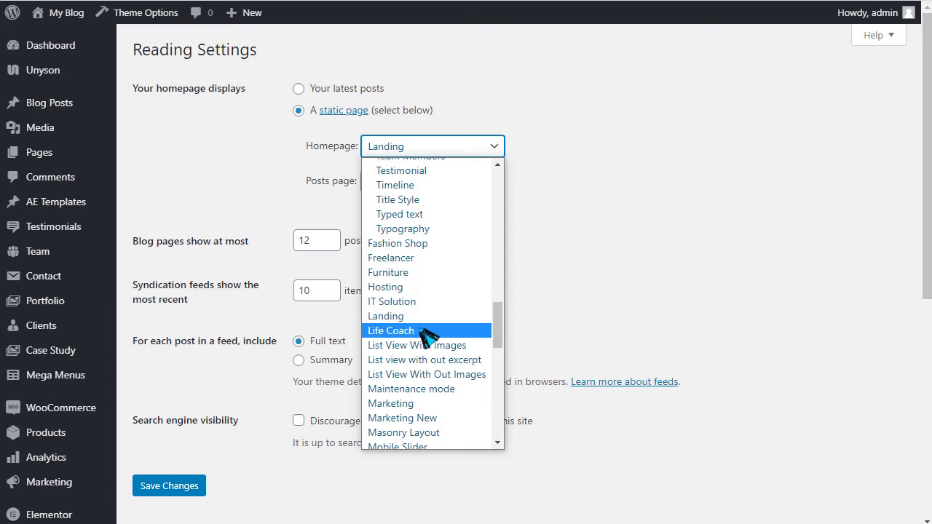
scroll(455, 341, down, 2)
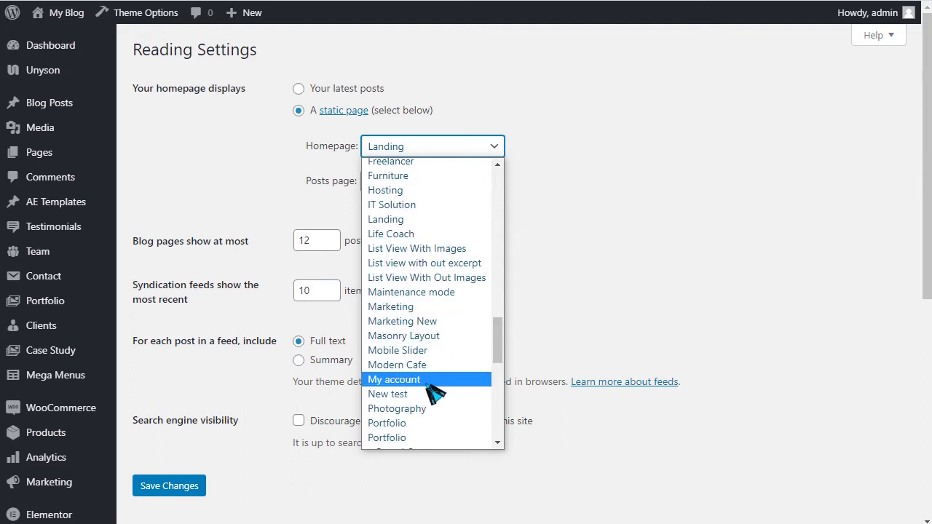
scroll(430, 292, up, 2)
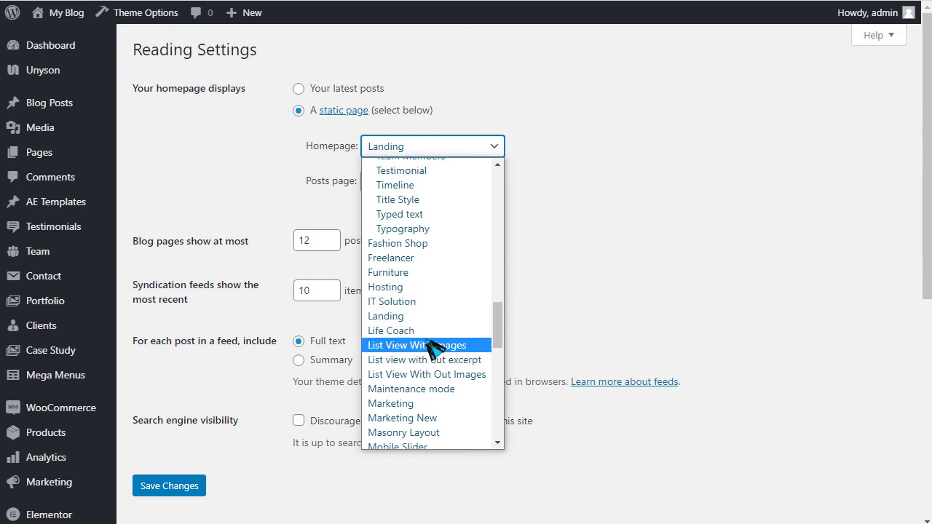
click(412, 287)
click(381, 185)
click(414, 201)
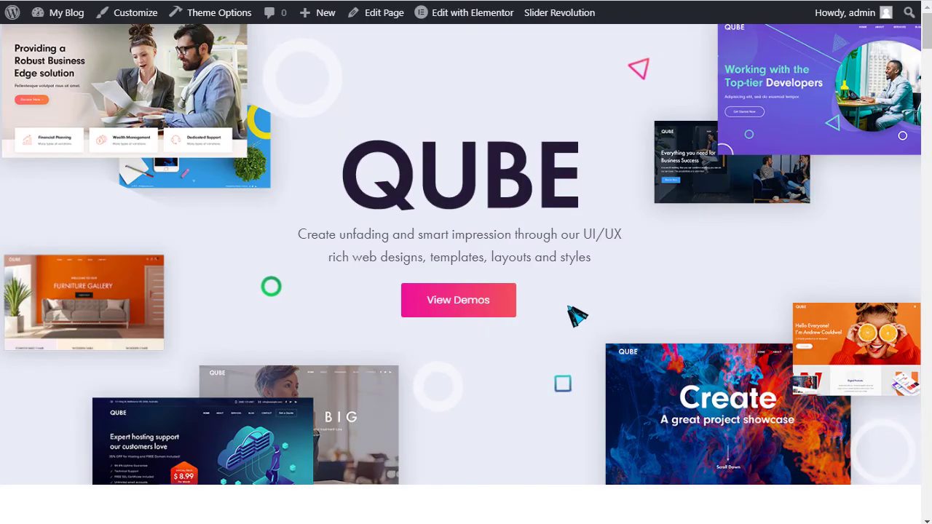
Step: Look through the homepage's feature sections down to the grid of prebuilt demos such as Main Demo, Digital Studio and Web Design
scroll(809, 211, down, 10)
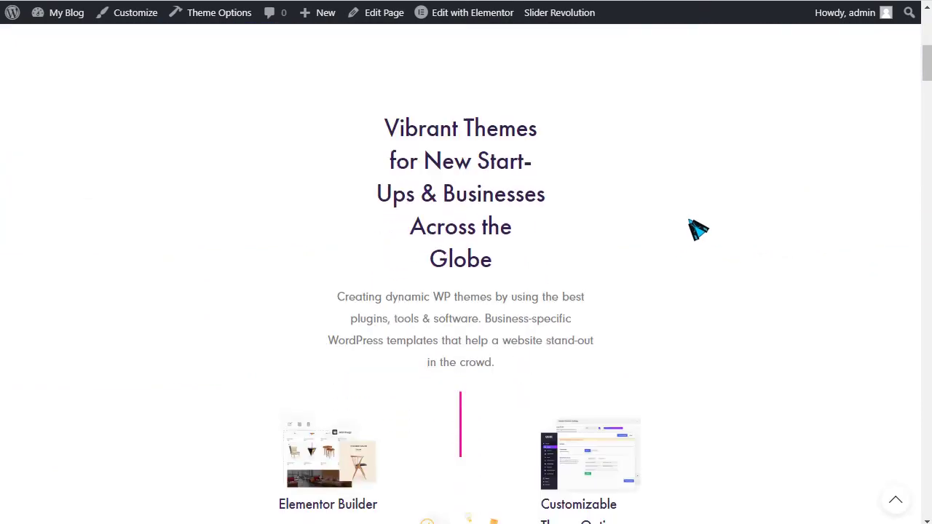
scroll(706, 222, down, 10)
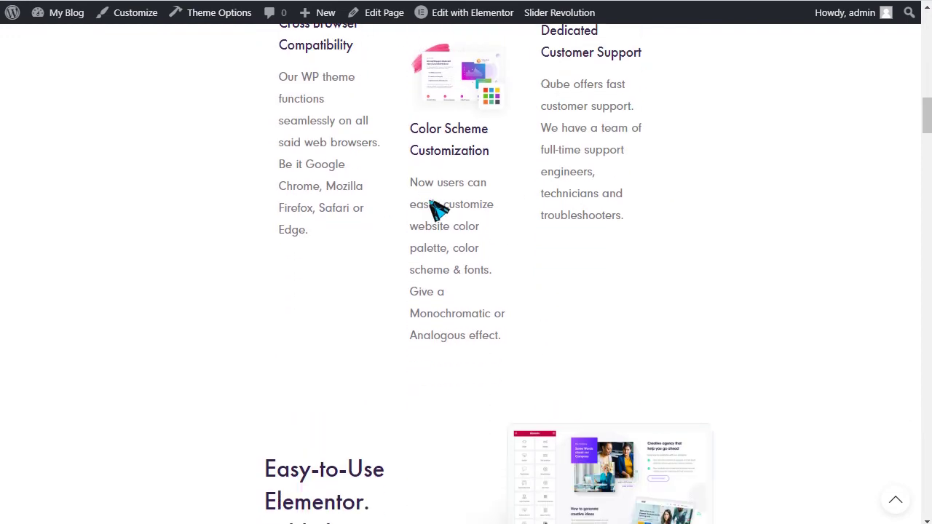
scroll(774, 185, down, 3)
drag(924, 138, 923, 175)
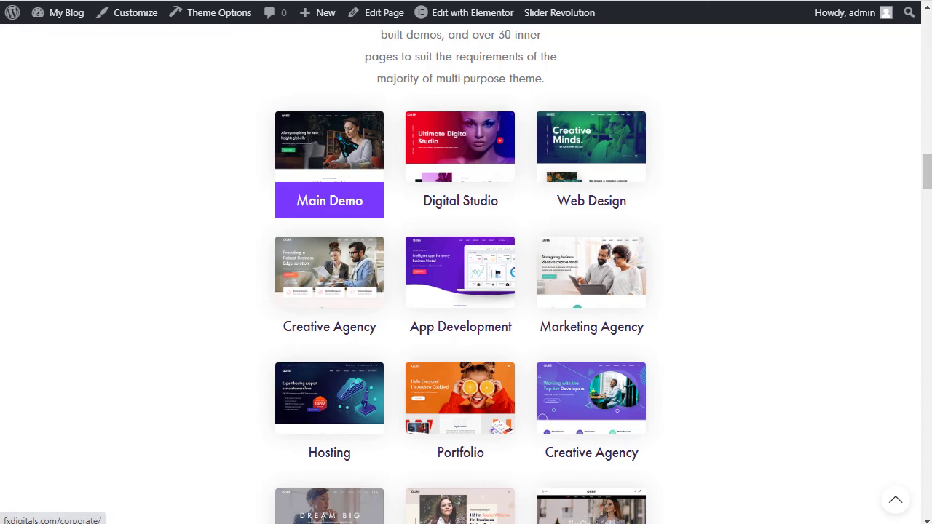
scroll(357, 156, down, 1)
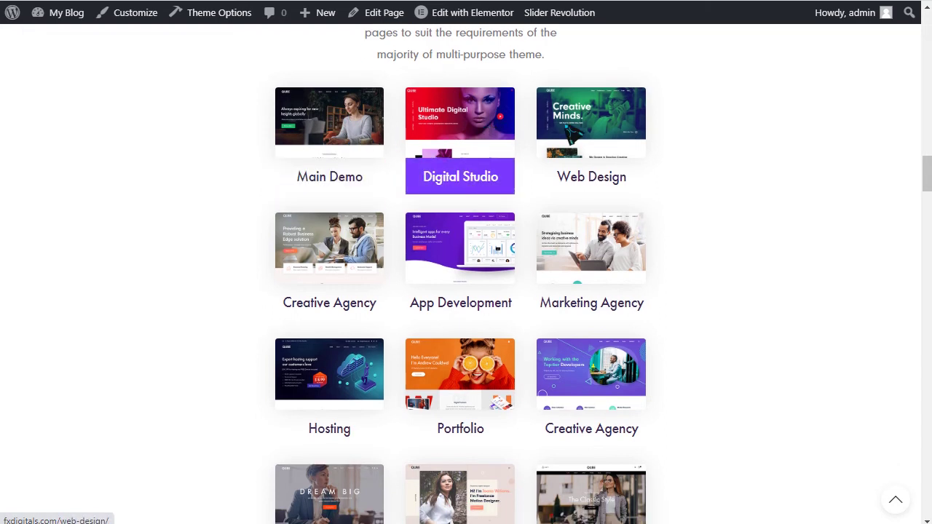
scroll(408, 248, down, 1)
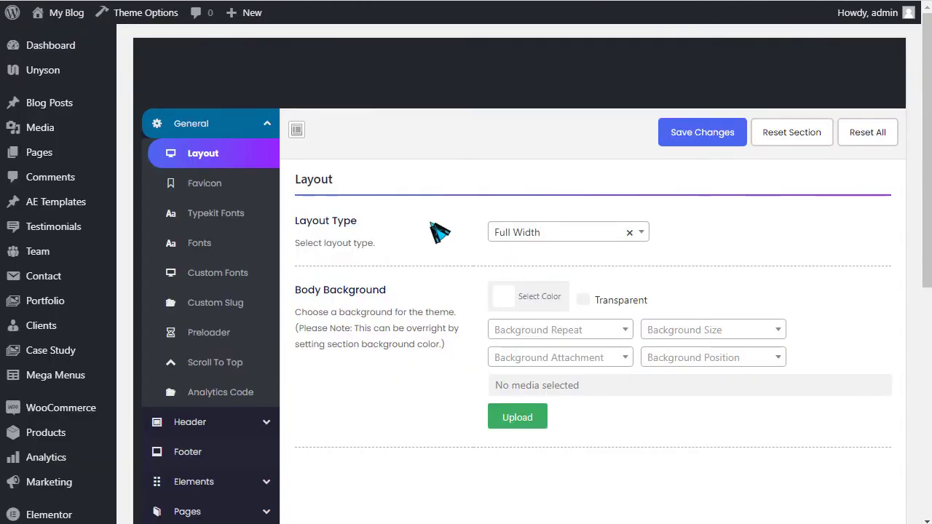
Step: Examine the theme's general Layout options, including the available layout types and the body background settings
scroll(439, 232, down, 1)
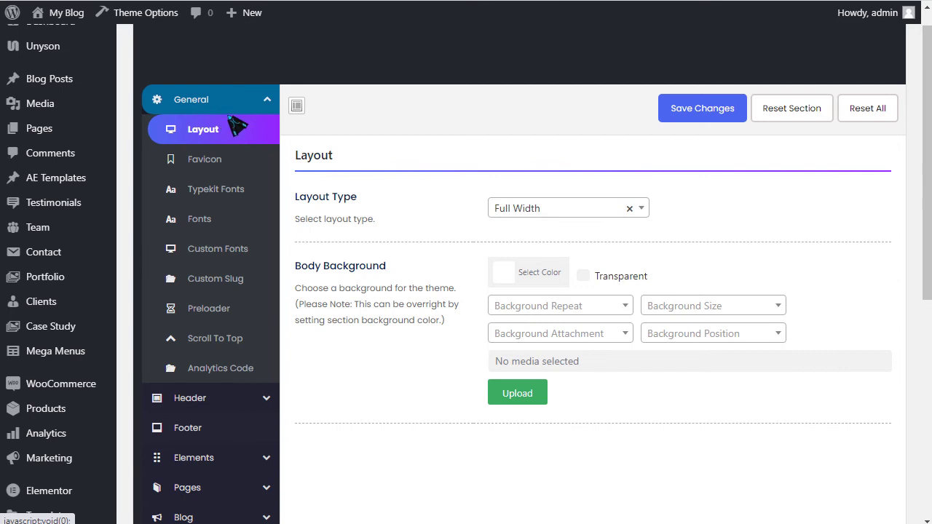
click(517, 208)
click(510, 258)
scroll(521, 182, down, 1)
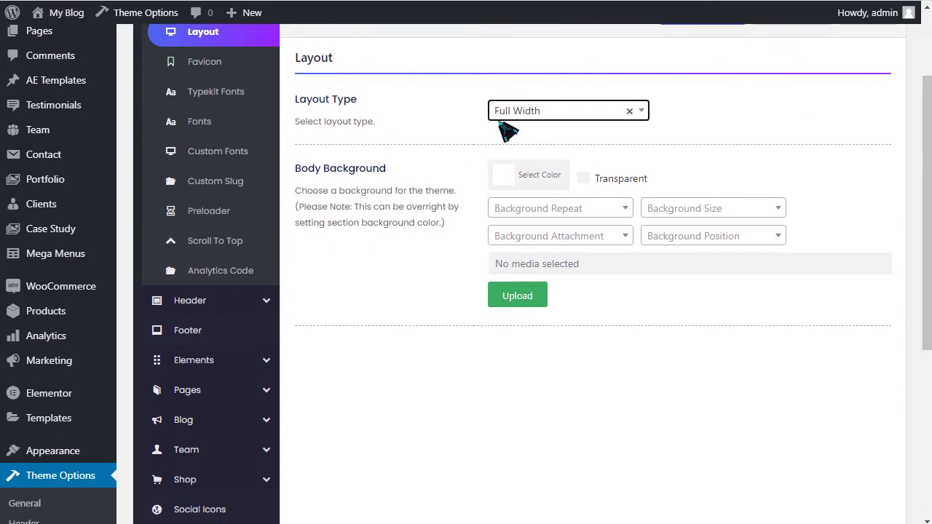
Step: Review the general theme options for the favicon, Typekit fonts, default fonts and custom fonts
click(213, 63)
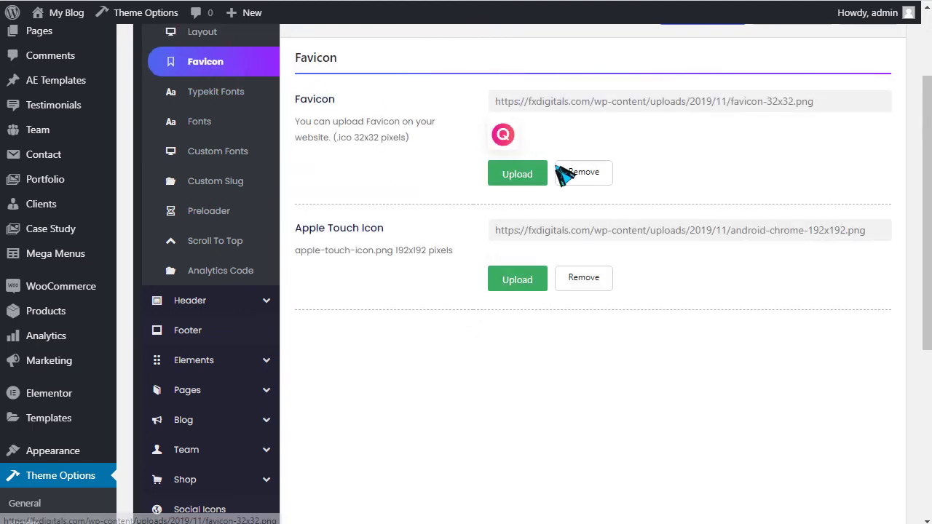
scroll(539, 196, up, 1)
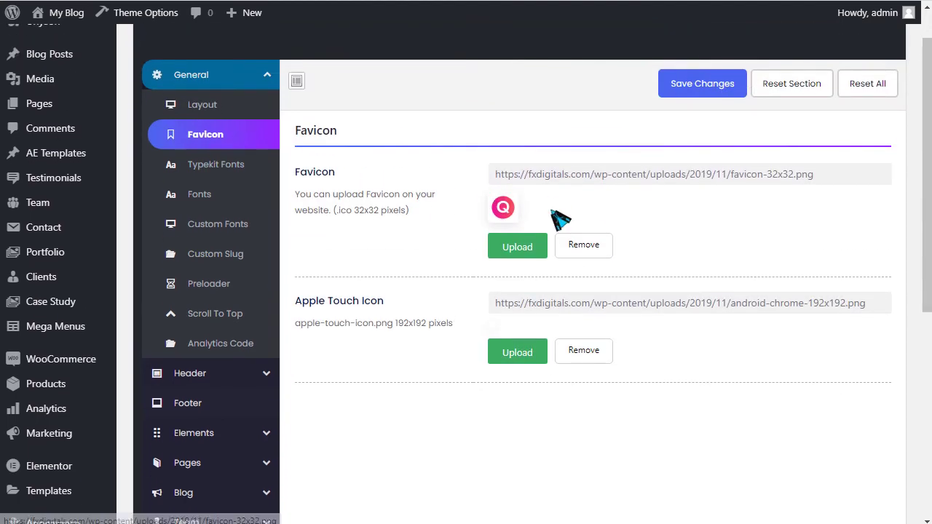
click(219, 168)
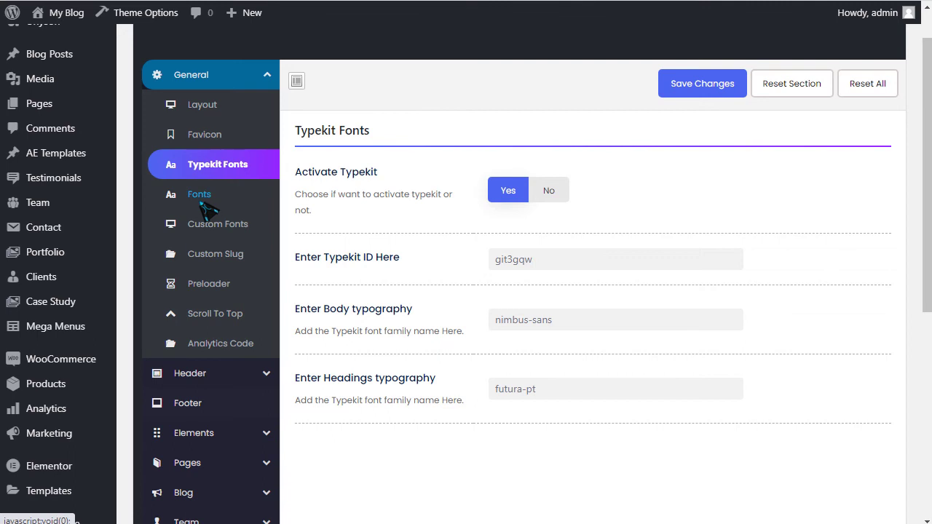
click(201, 198)
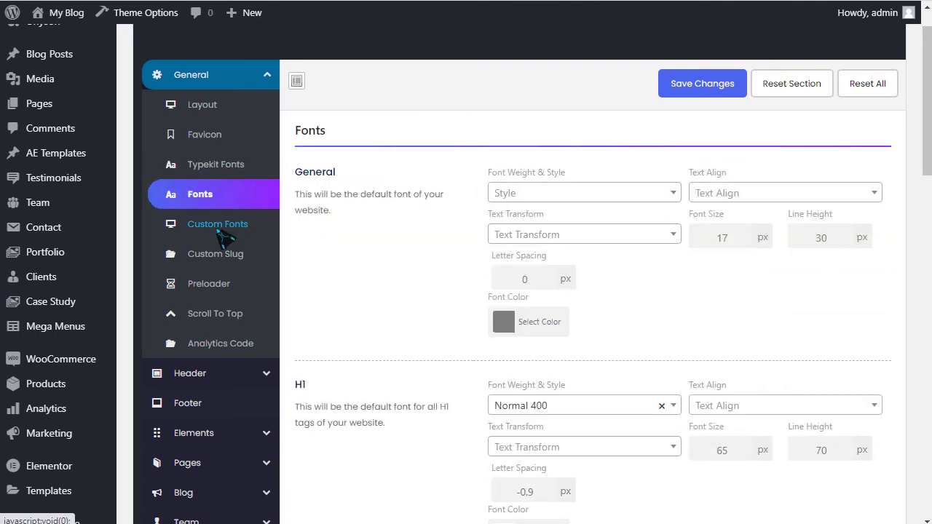
click(219, 226)
Step: Examine the Custom Slug options for the Portfolio, Team and Case Study post types
click(221, 266)
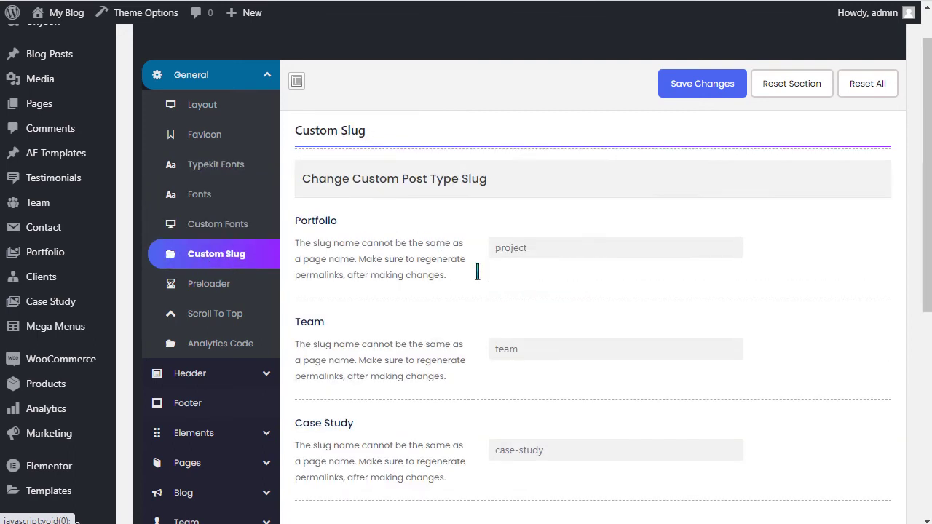
scroll(547, 243, down, 1)
drag(542, 187, 470, 207)
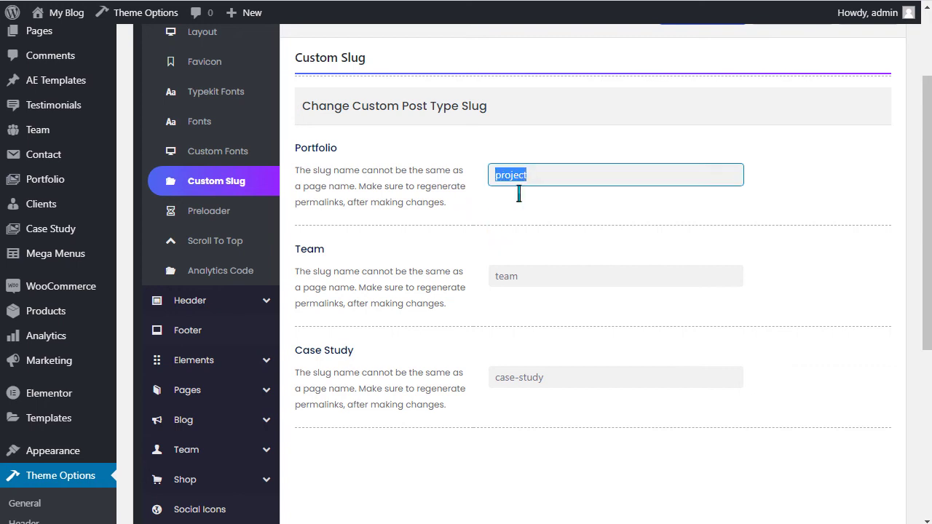
scroll(536, 191, down, 1)
drag(532, 204, 504, 248)
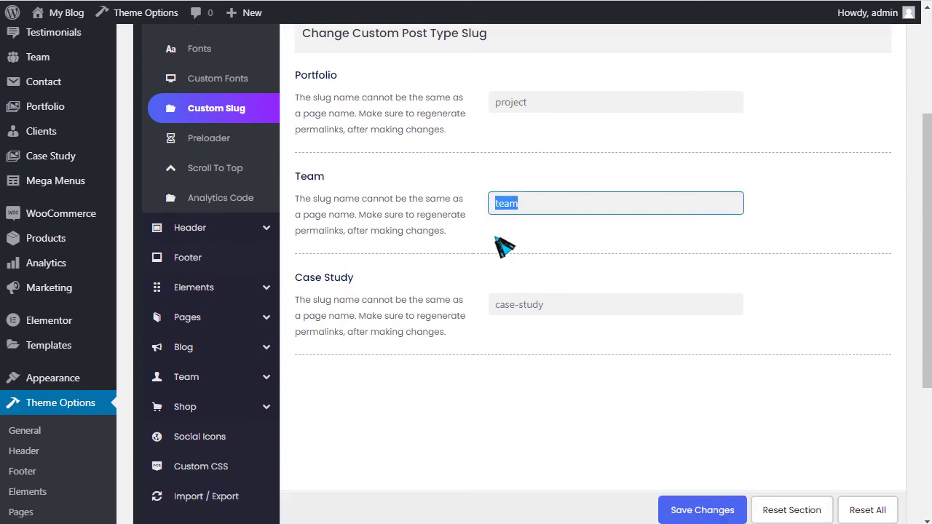
Step: Review the Preloader and Scroll To Top options, compare the scroll button on the homepage, and check its direction choices
click(218, 140)
scroll(458, 129, up, 1)
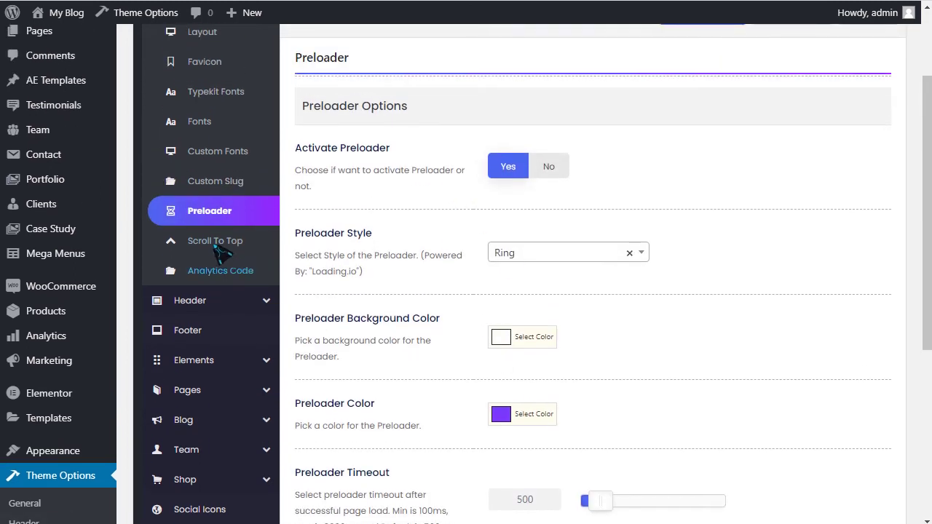
click(219, 243)
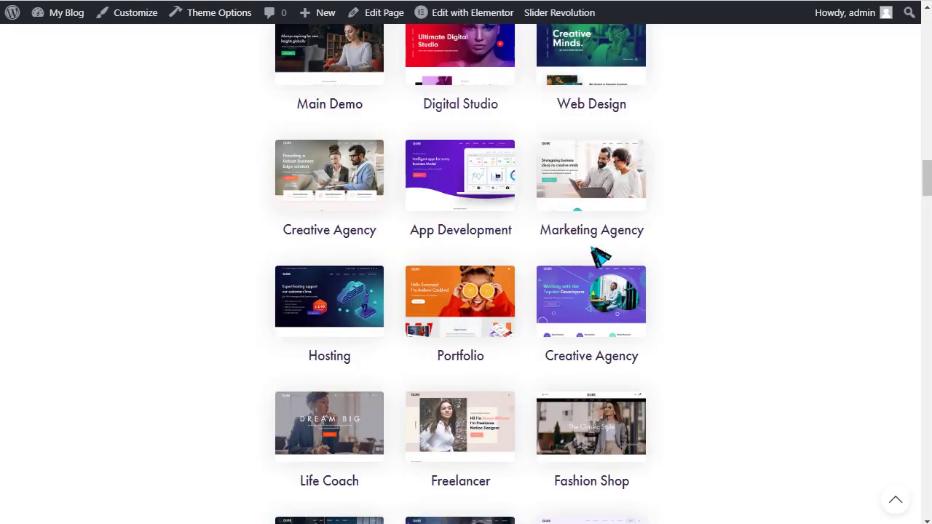
scroll(597, 254, down, 2)
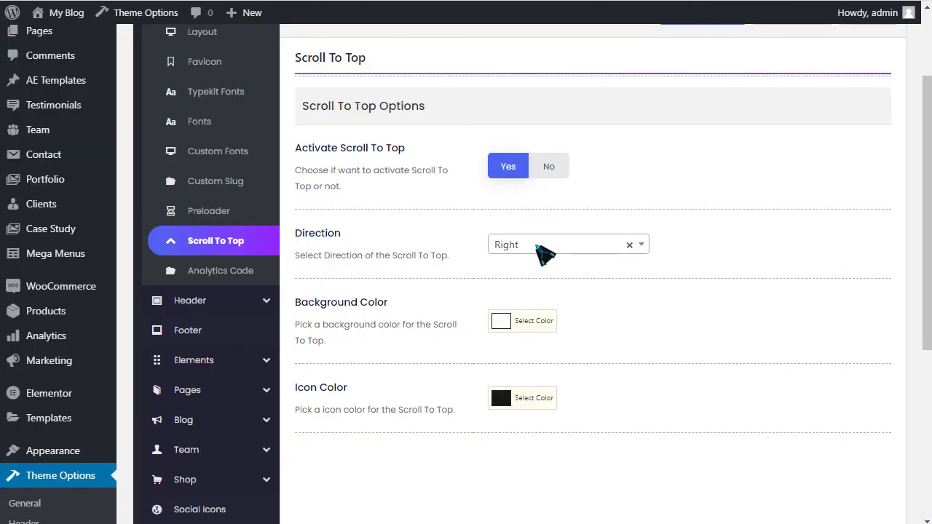
click(542, 248)
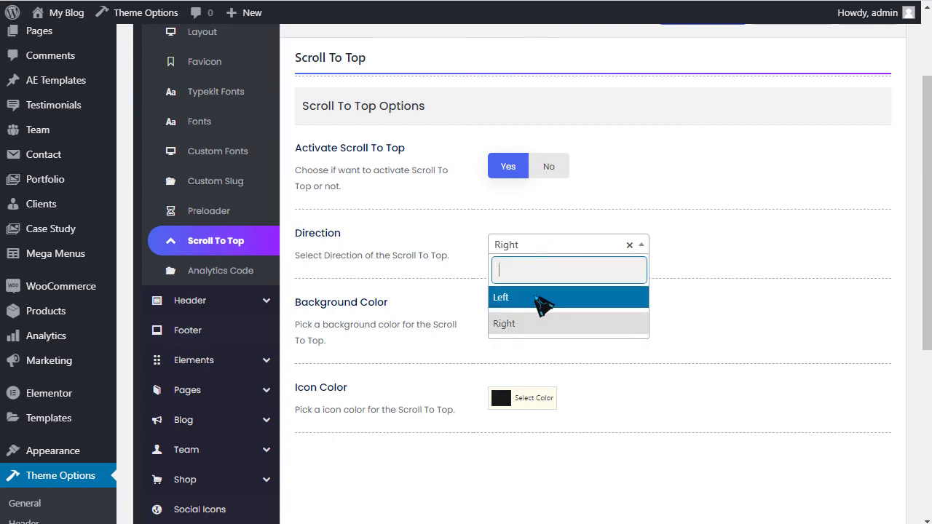
click(466, 225)
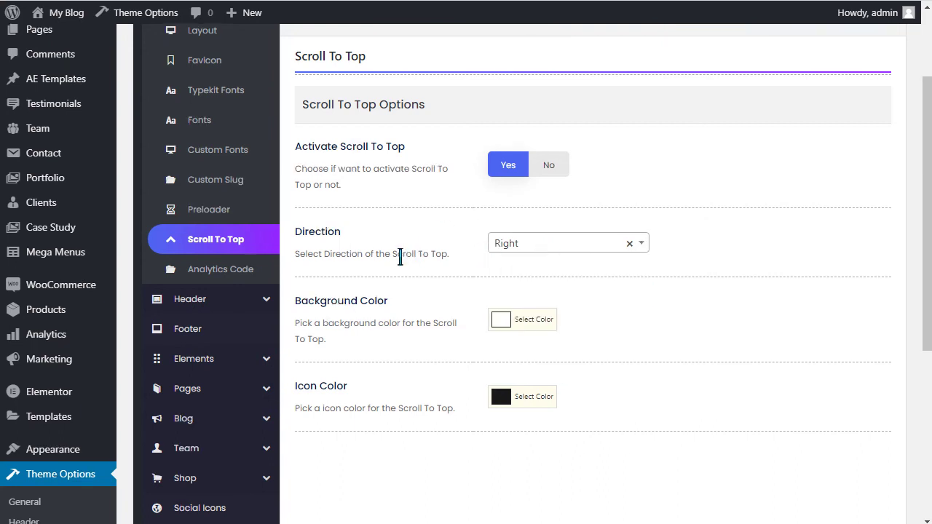
Step: Examine the Analytics Code fields for Google site verification, Google Analytics and FB Pixel
scroll(211, 248, down, 1)
click(204, 230)
scroll(436, 180, up, 1)
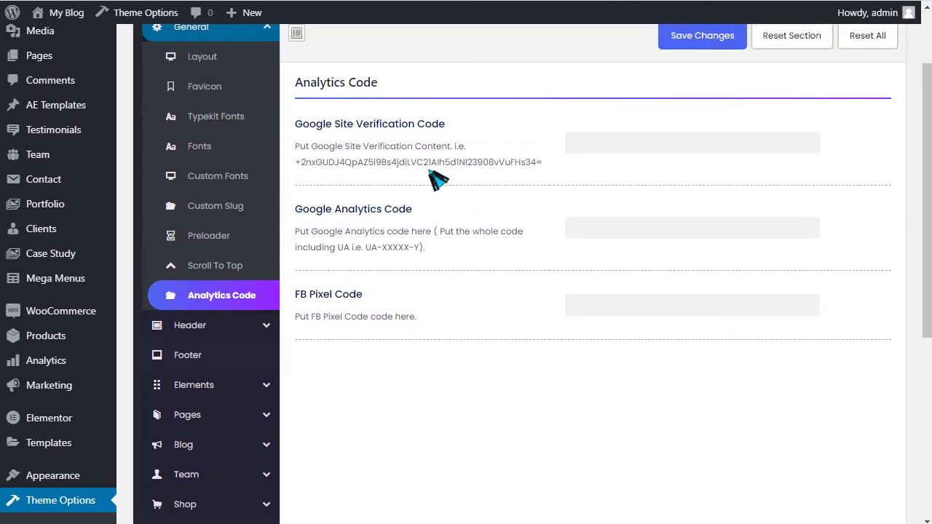
drag(326, 124, 480, 135)
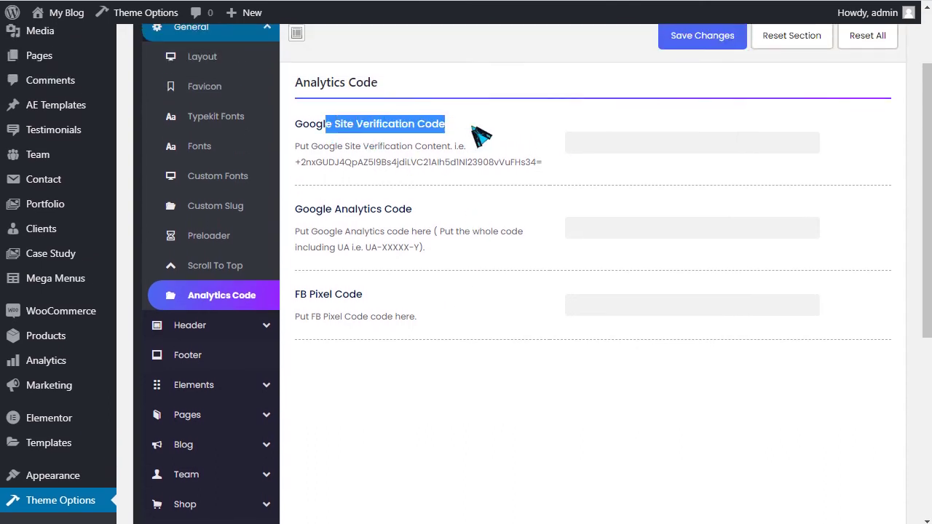
click(638, 149)
drag(338, 216, 618, 243)
click(619, 237)
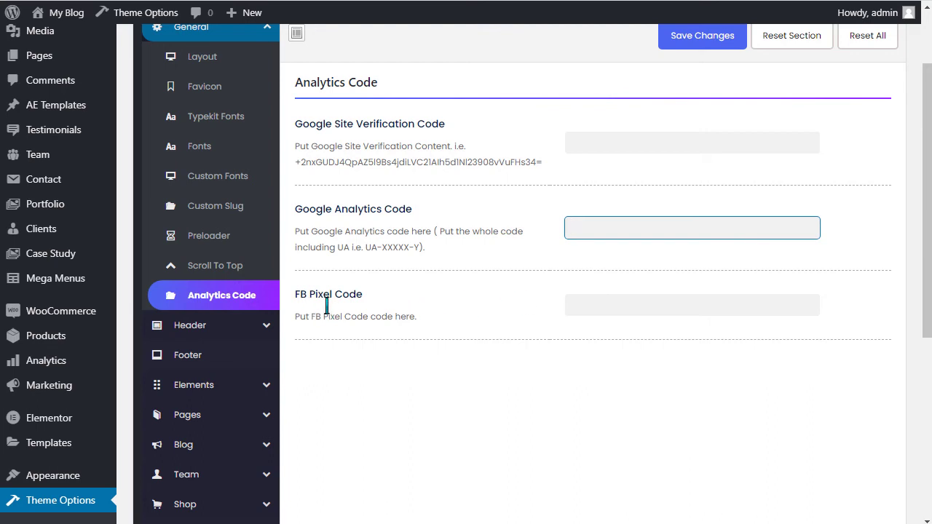
click(624, 309)
Step: Open the general Header options and look through the available header styles without changing the selection
scroll(474, 263, down, 3)
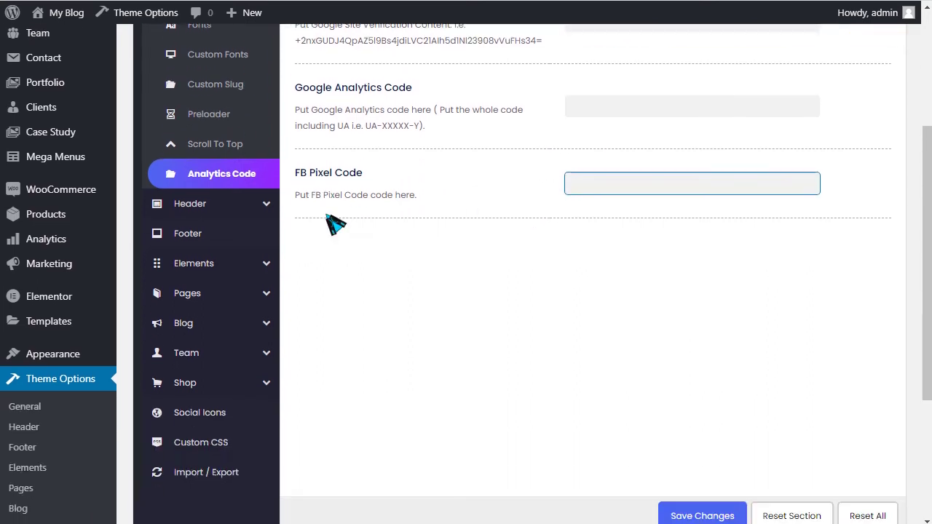
click(204, 210)
scroll(269, 206, up, 3)
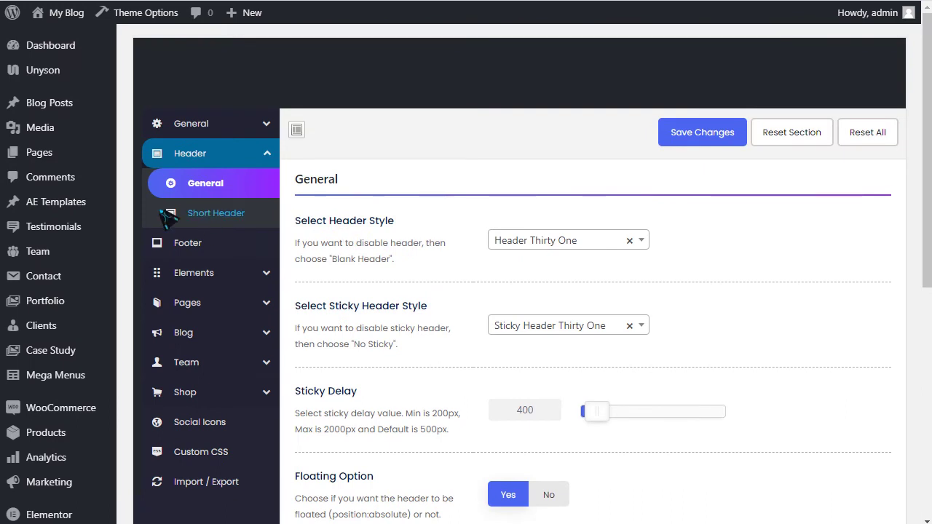
click(573, 247)
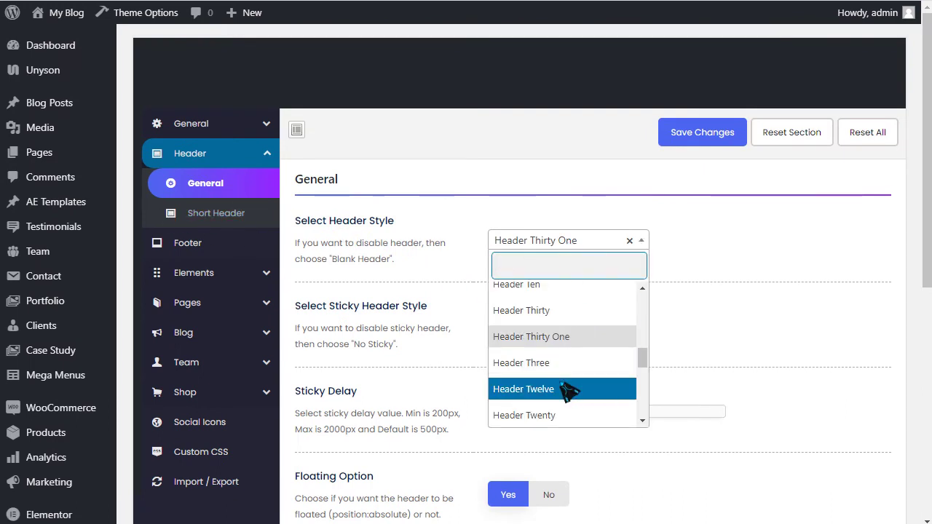
scroll(564, 311, up, 3)
scroll(566, 350, down, 4)
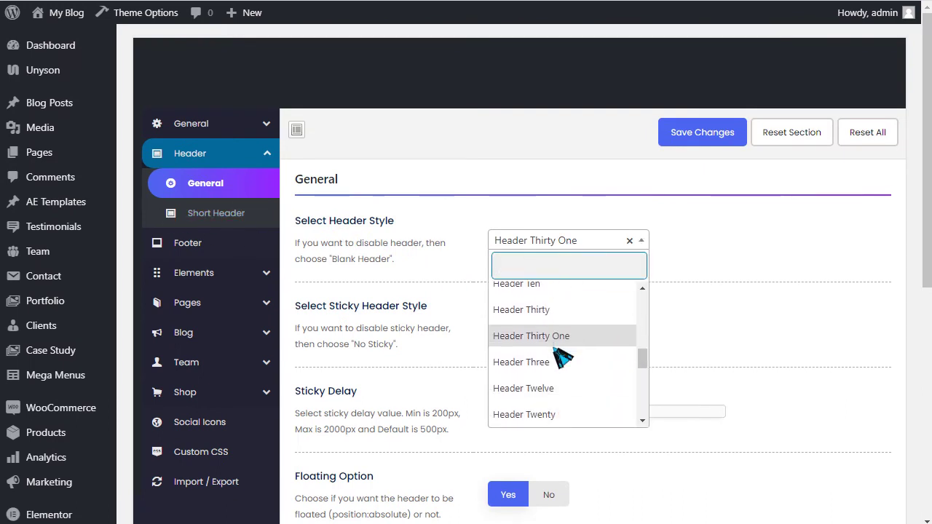
click(421, 290)
Step: Review the header's sticky style choices, sticky delay and floating option
scroll(560, 320, down, 1)
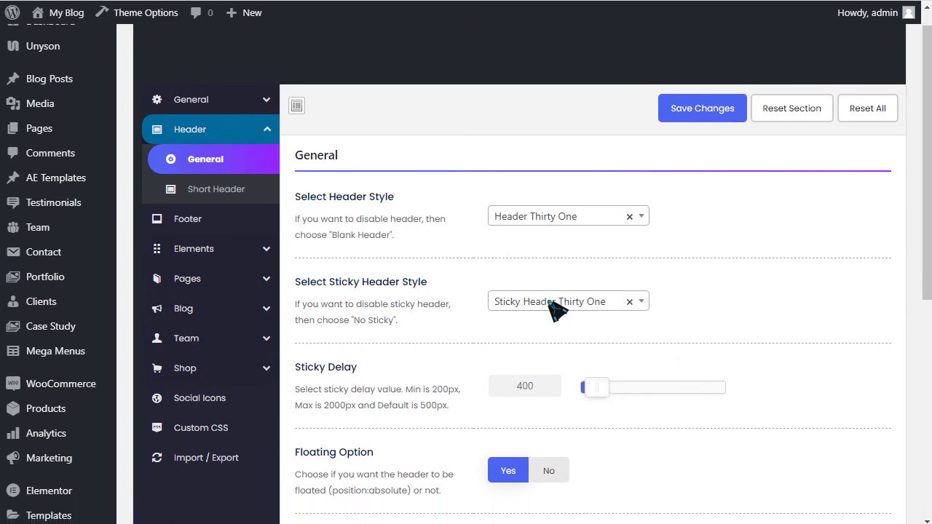
click(554, 307)
click(393, 311)
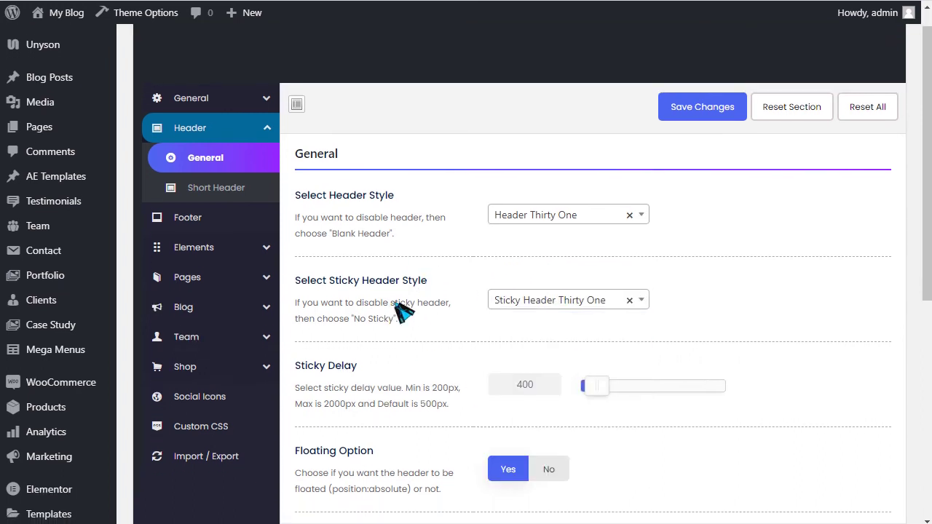
scroll(511, 317, down, 2)
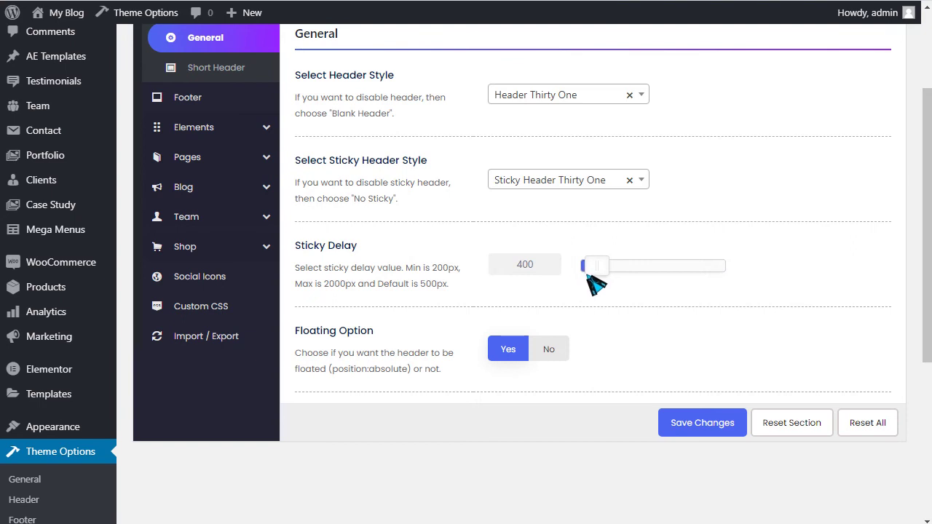
Step: Open the Short Header options and examine the banner and breadcrumb layouts and the Inner Page Banner settings
scroll(252, 199, up, 2)
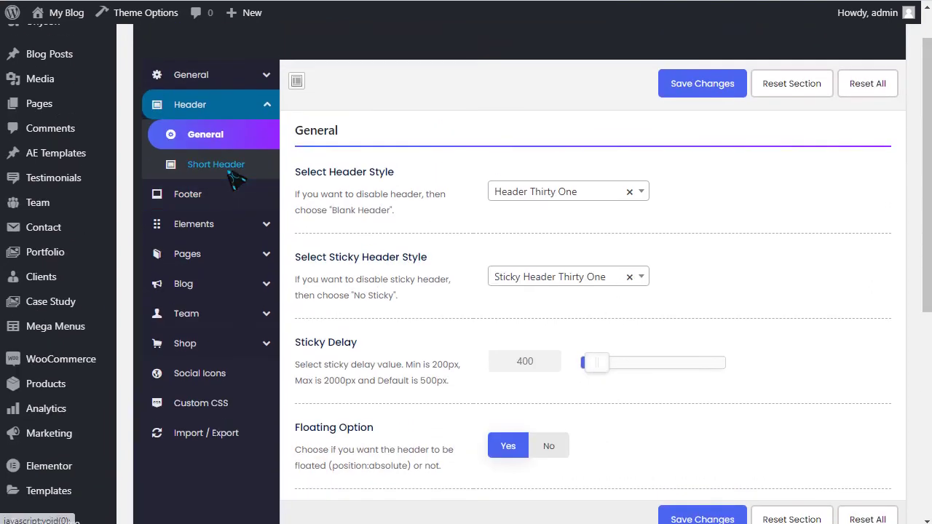
click(235, 178)
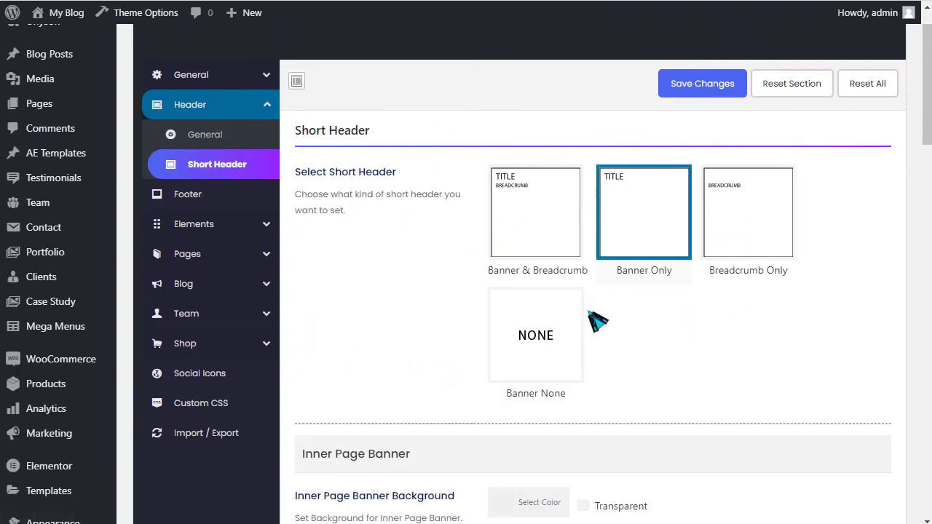
scroll(582, 317, down, 2)
scroll(444, 318, up, 1)
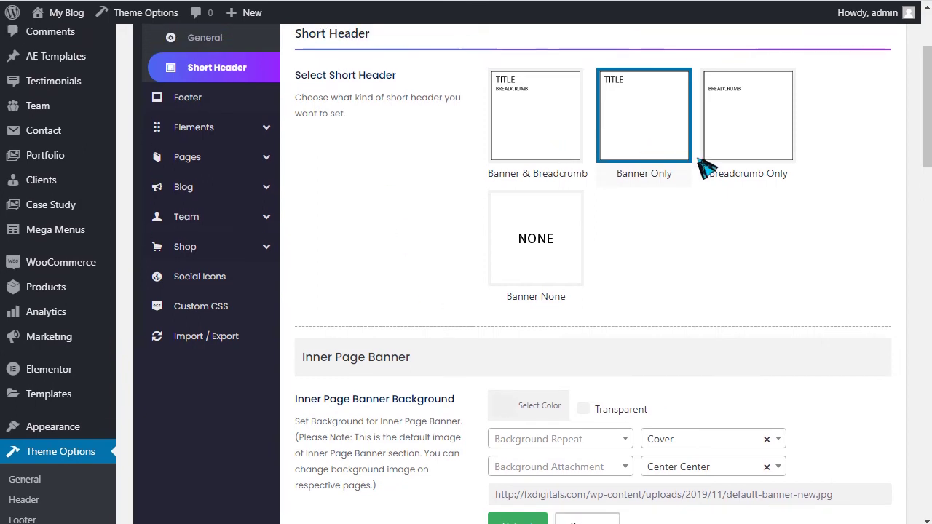
scroll(679, 120, down, 2)
Step: Open the Footer options and review the footer styles and the Custom Footer settings
scroll(501, 194, up, 5)
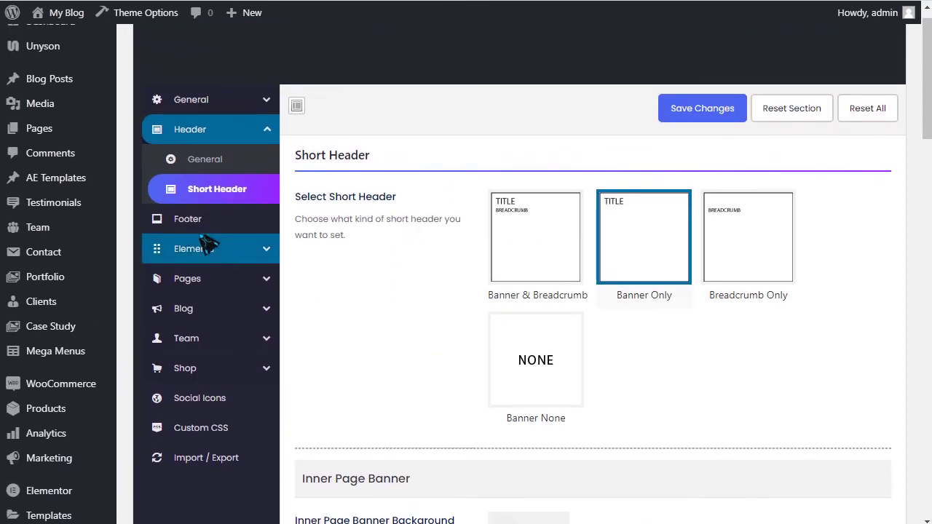
click(201, 220)
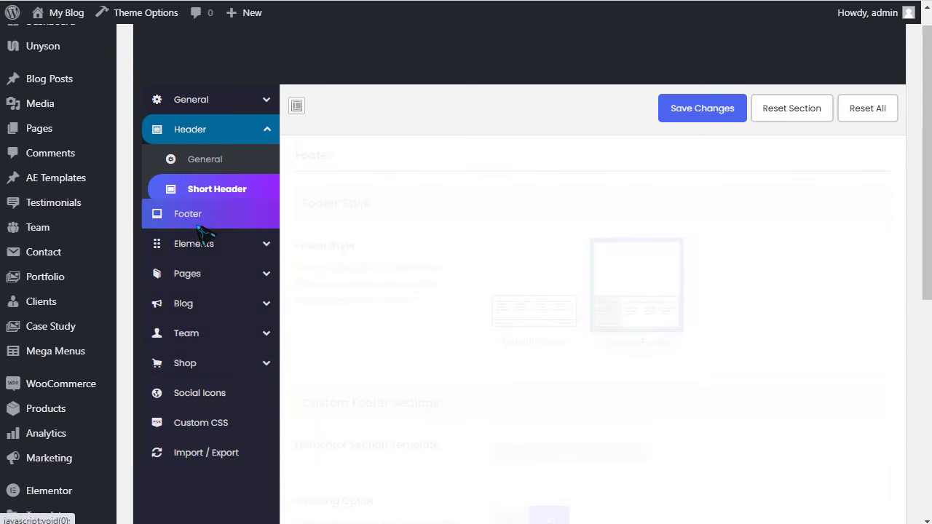
scroll(583, 307, down, 1)
scroll(581, 306, down, 2)
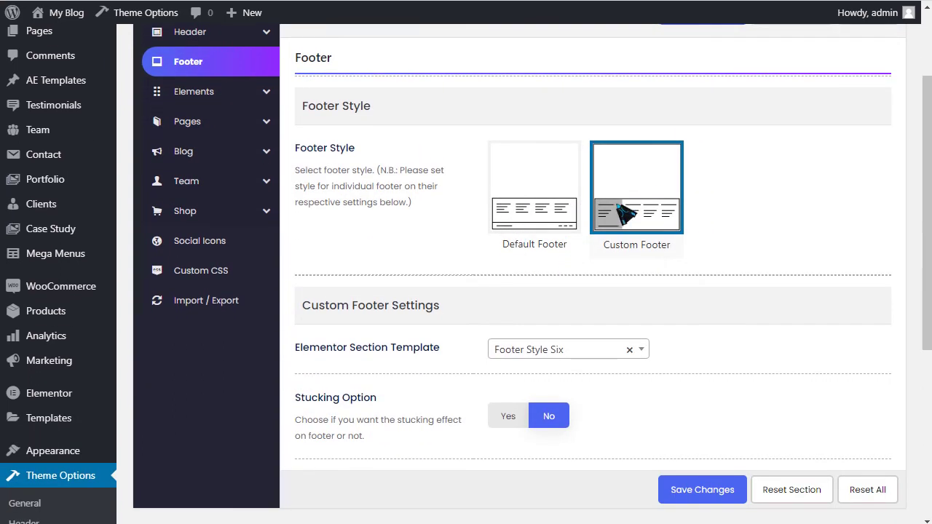
Step: Look through the custom footer's section templates, and examine the Scroll Bar and Button settings under Elements
click(541, 355)
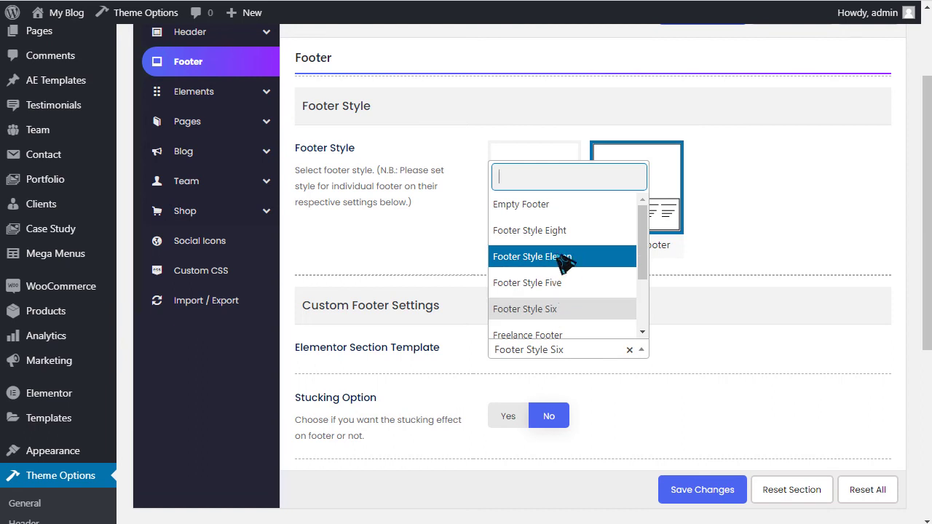
click(436, 233)
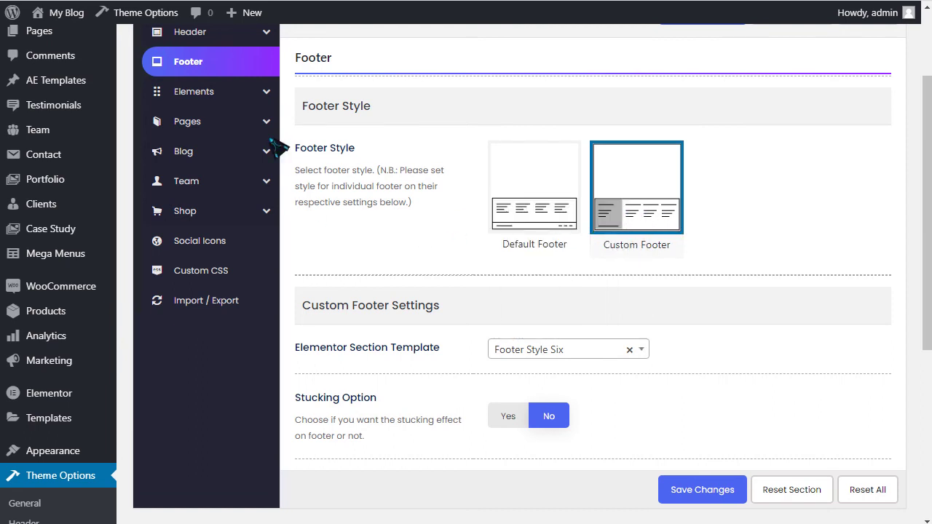
click(217, 92)
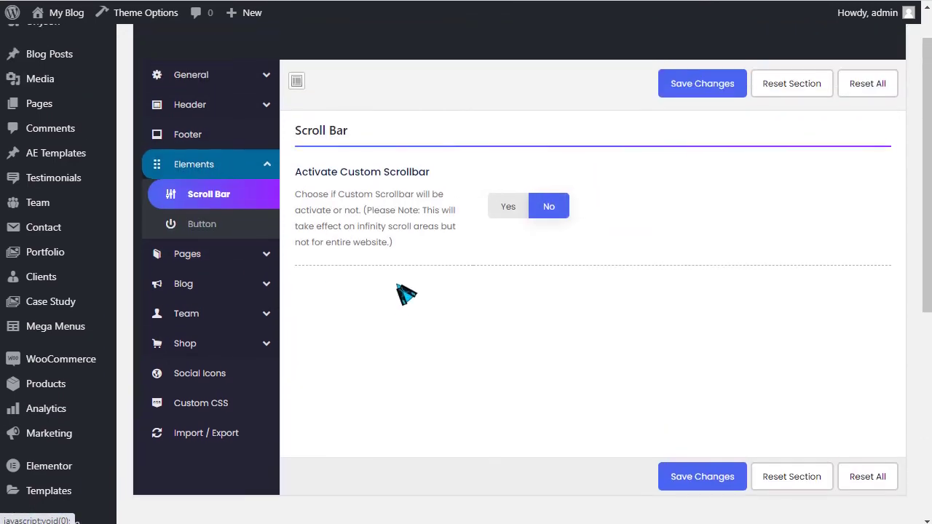
click(217, 227)
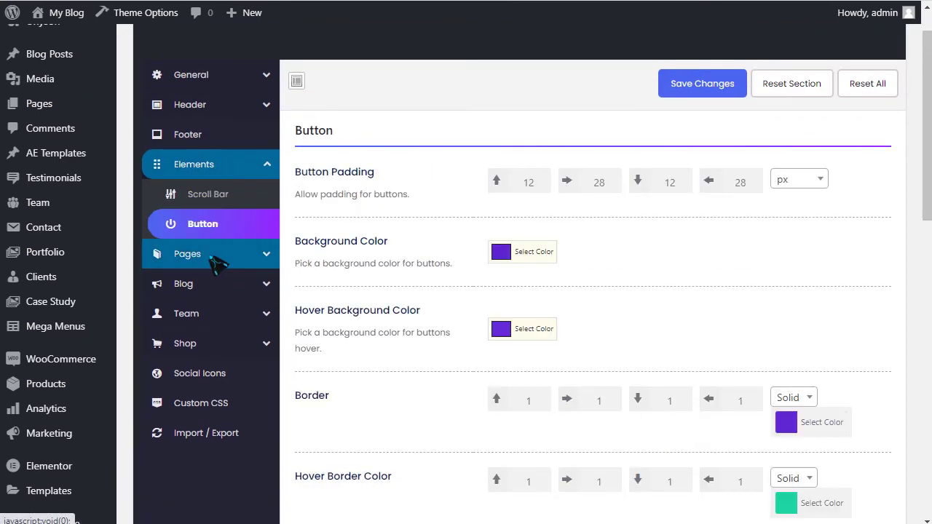
Step: Review the Pages options for Error 404, Maintenance Mode and Coming Soon
click(214, 258)
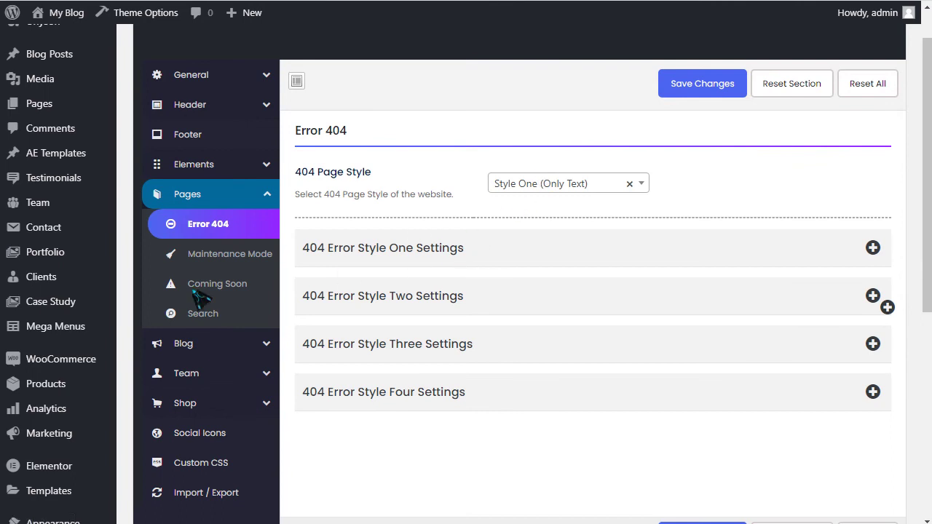
click(248, 267)
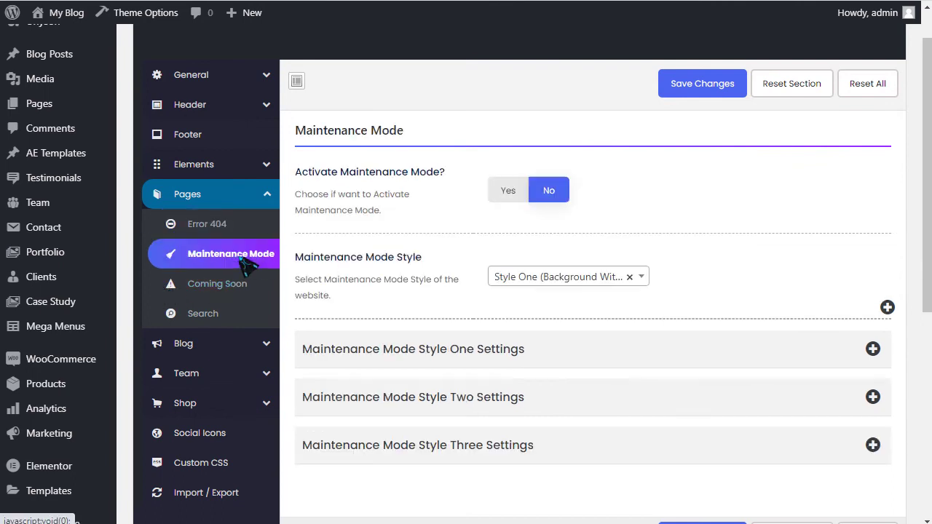
click(219, 285)
Step: Set the blog style to List style one in the Blog Layout options
scroll(248, 350, down, 1)
click(217, 280)
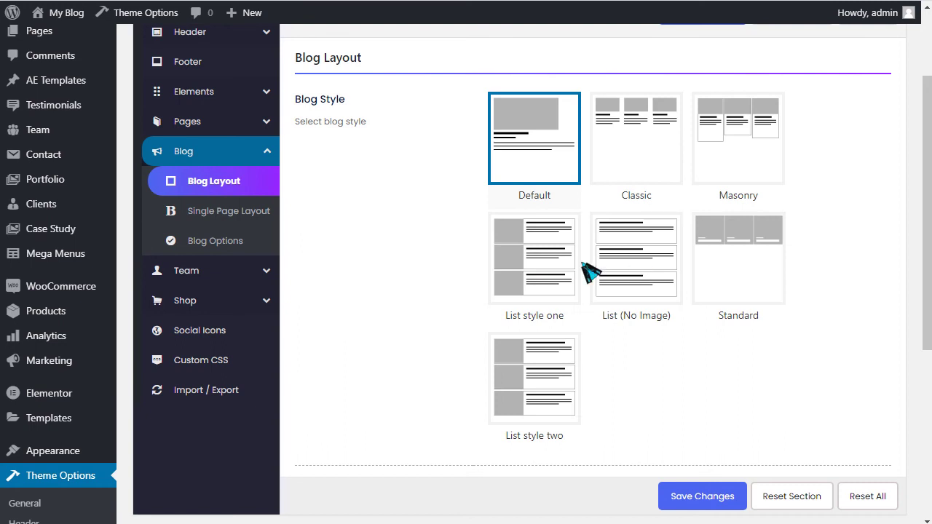
click(530, 271)
Step: Review the blog's Single Page Layout styles and the date, author and category settings in Blog Options
click(206, 212)
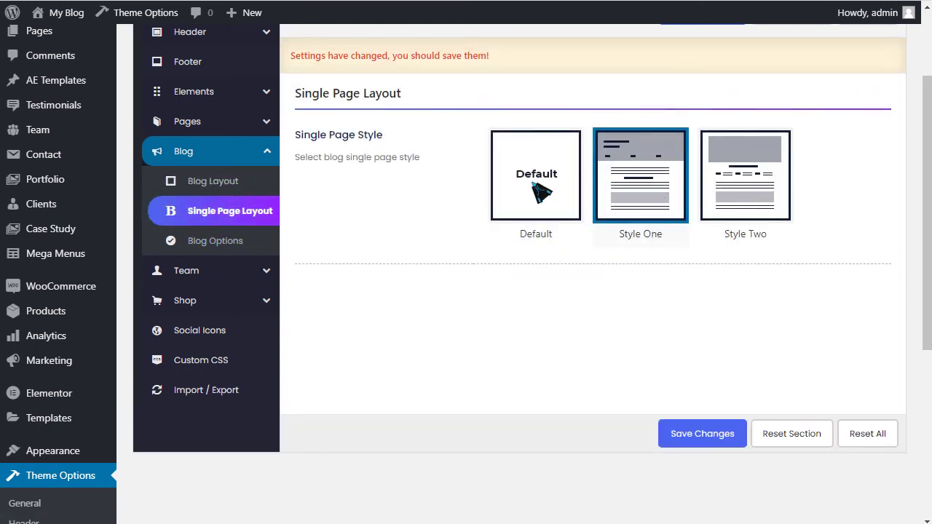
click(224, 242)
scroll(531, 276, down, 2)
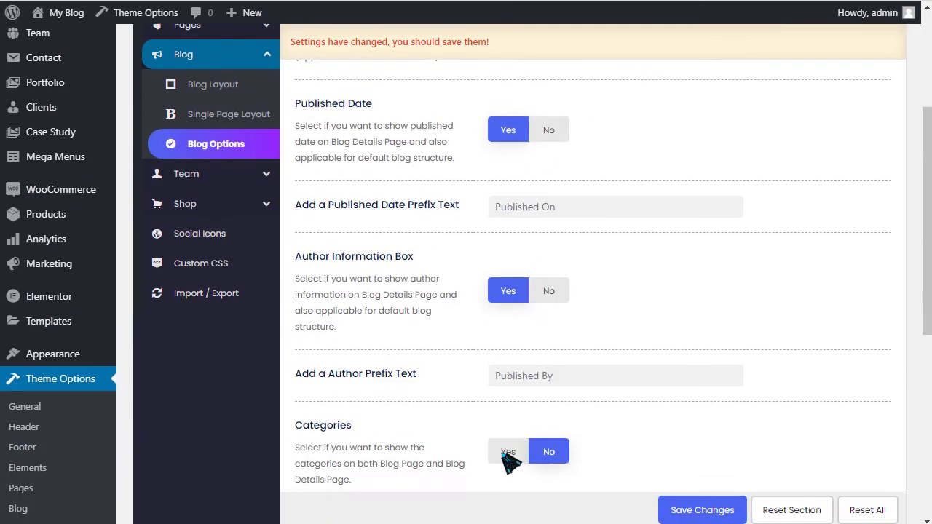
Step: Look through the Team, Shop, Social Icons and Custom CSS sections of the theme options
click(215, 181)
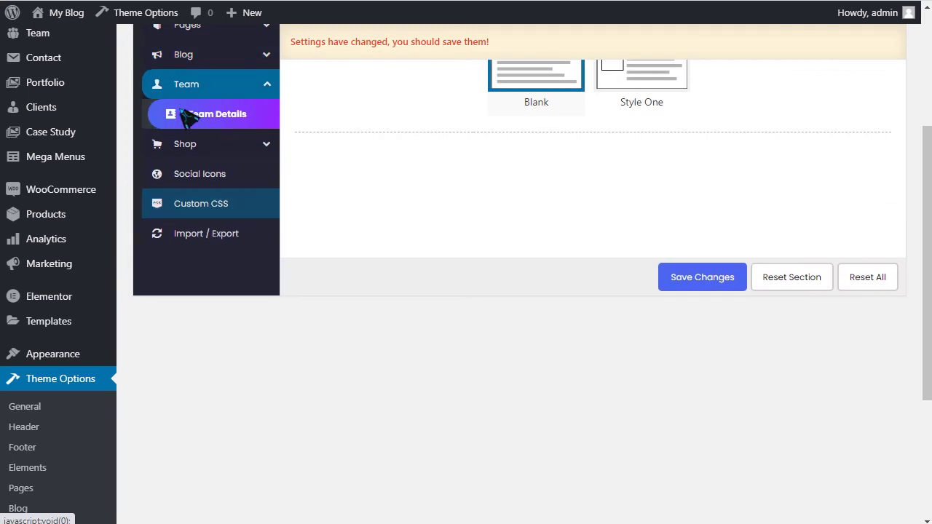
click(188, 142)
click(207, 206)
click(222, 183)
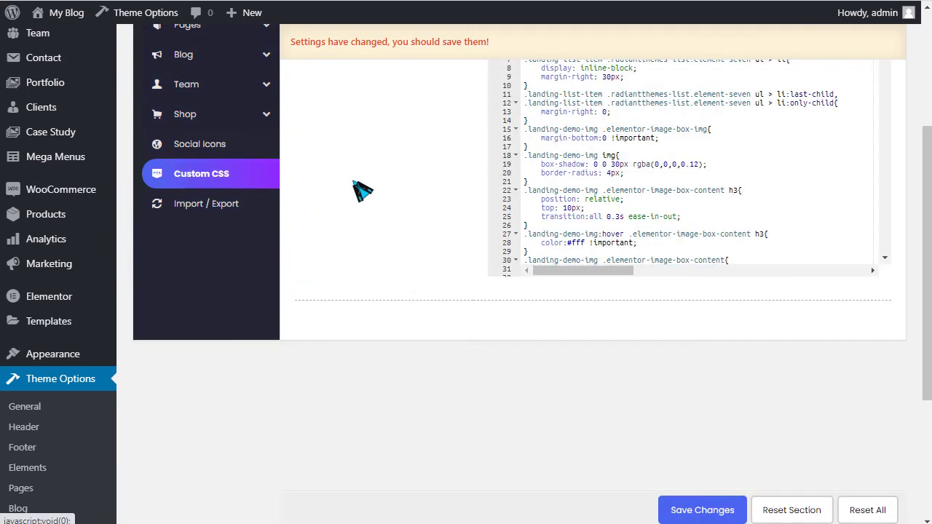
Step: Review the general Layout settings and the Favicon and Apple Touch Icon settings
scroll(437, 284, up, 2)
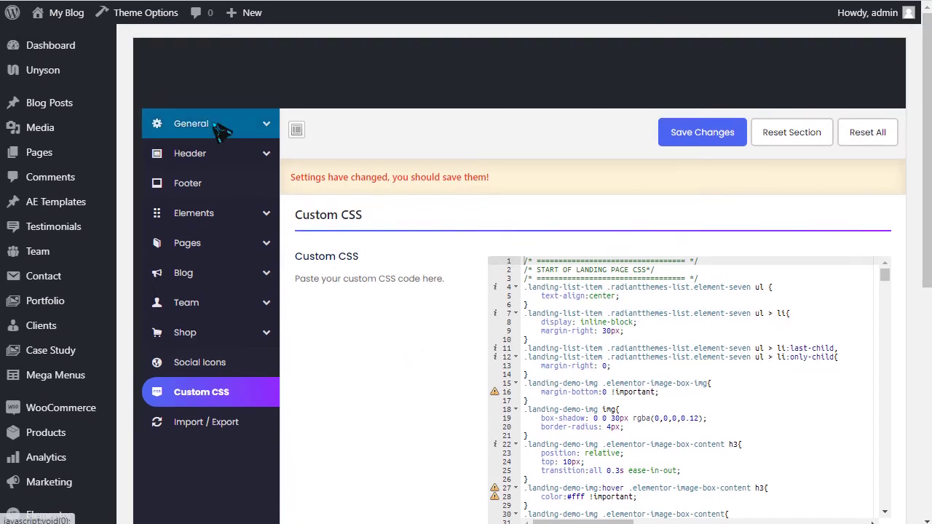
click(219, 129)
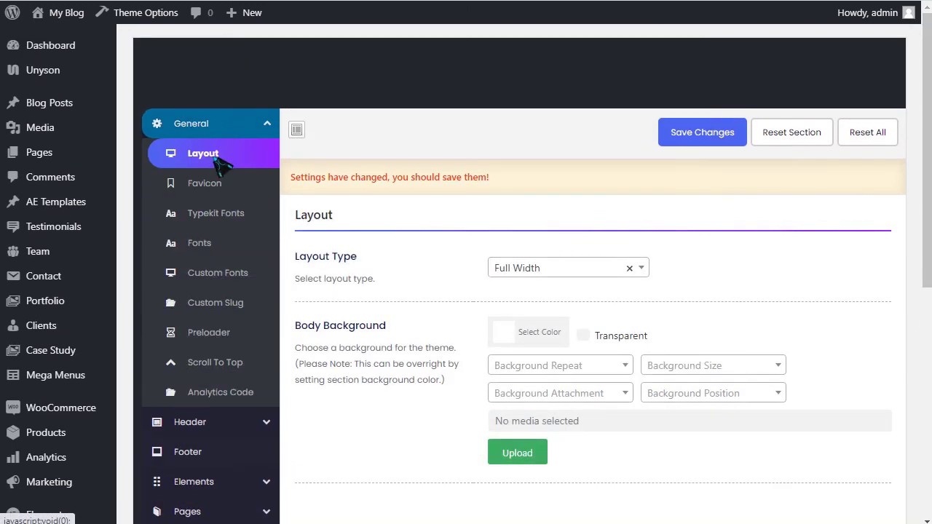
scroll(443, 182, down, 2)
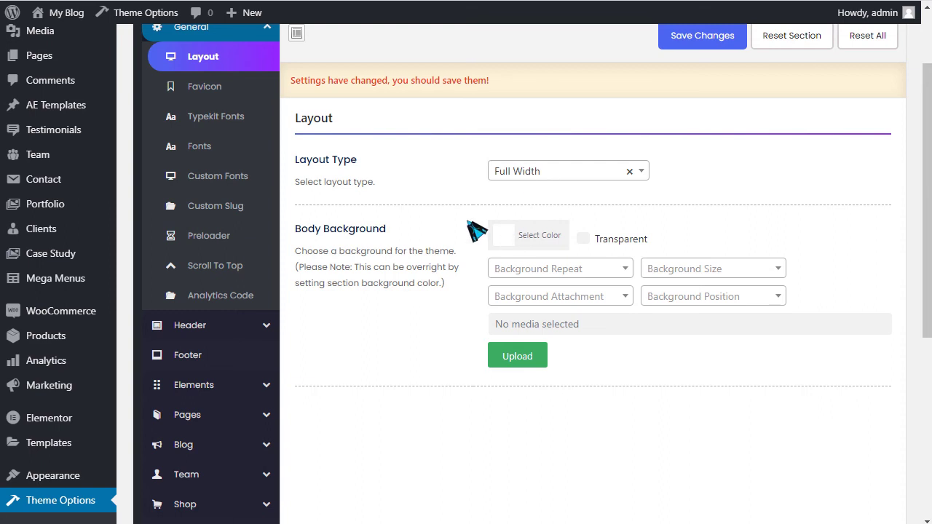
click(220, 92)
scroll(469, 275, down, 2)
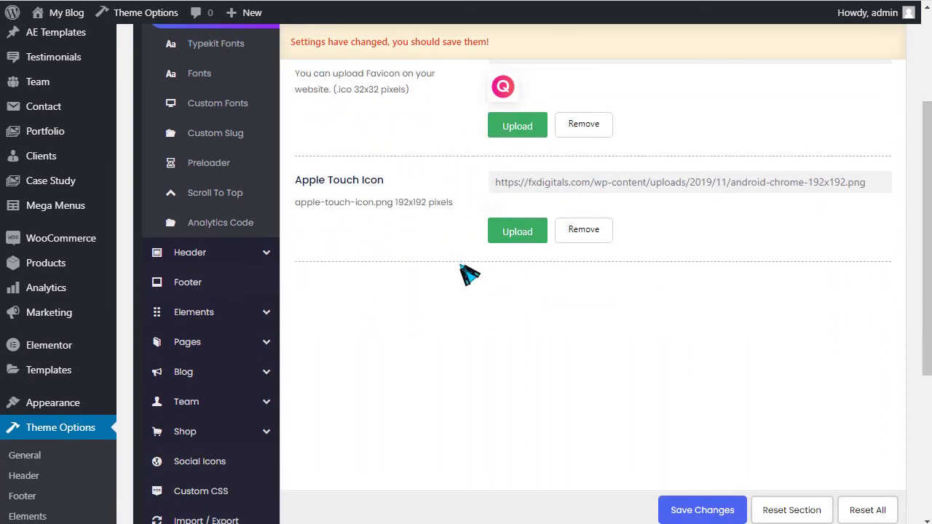
scroll(437, 255, up, 3)
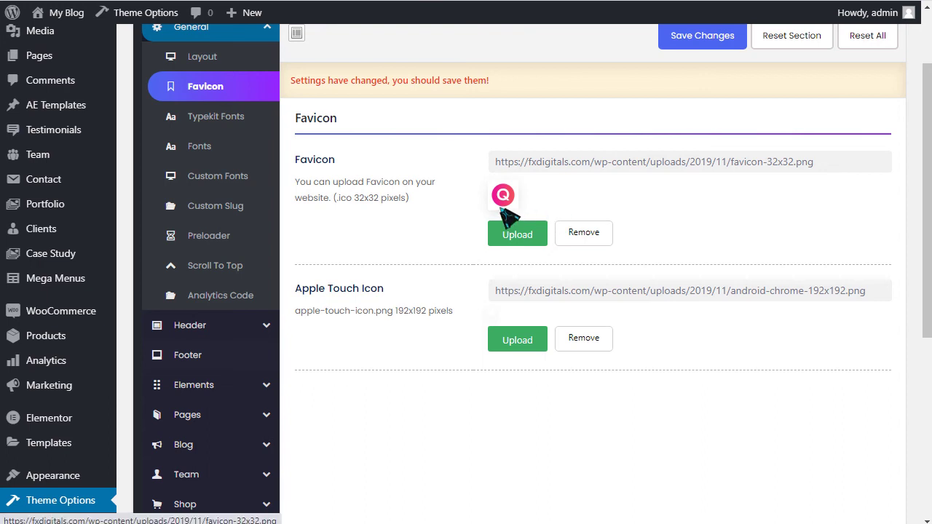
Step: Reopen the general Header options and look over the header style, sticky header, sticky delay and floating settings
click(211, 325)
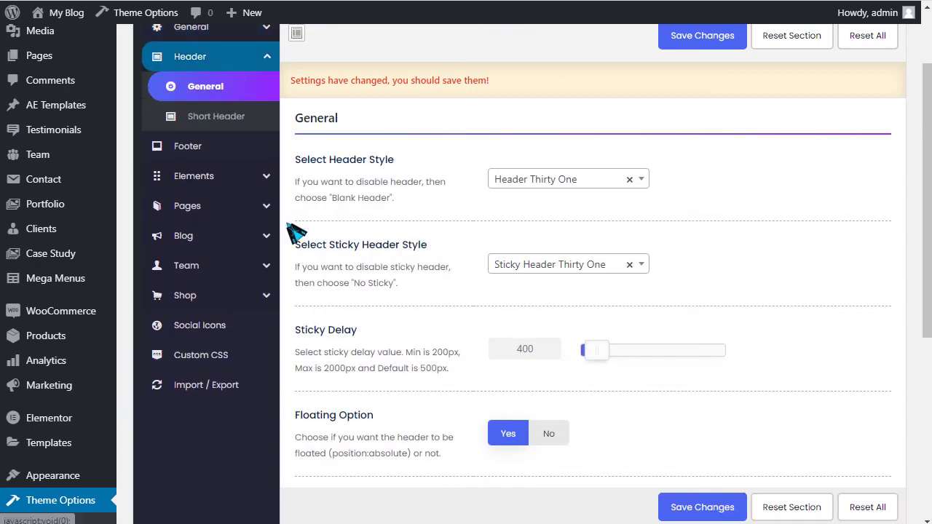
scroll(302, 233, up, 1)
scroll(502, 291, down, 3)
scroll(430, 301, up, 2)
scroll(78, 327, down, 2)
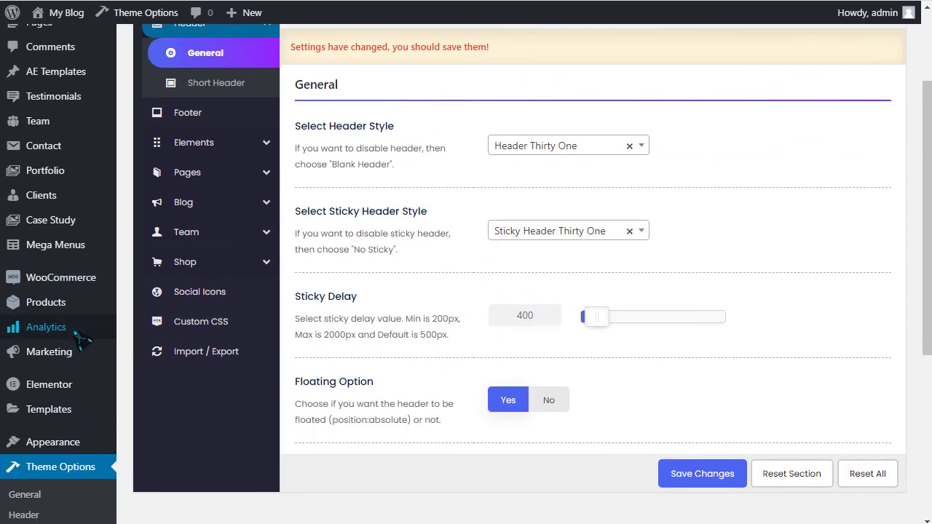
Step: Open the theme Customizer from the dashboard, and open the homepage for editing with Elementor
mouse_move(52, 408)
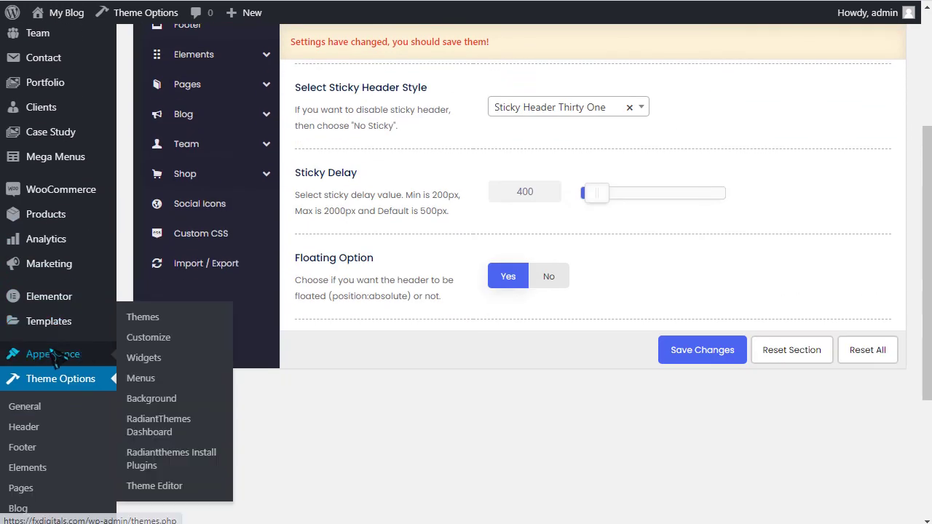
click(149, 338)
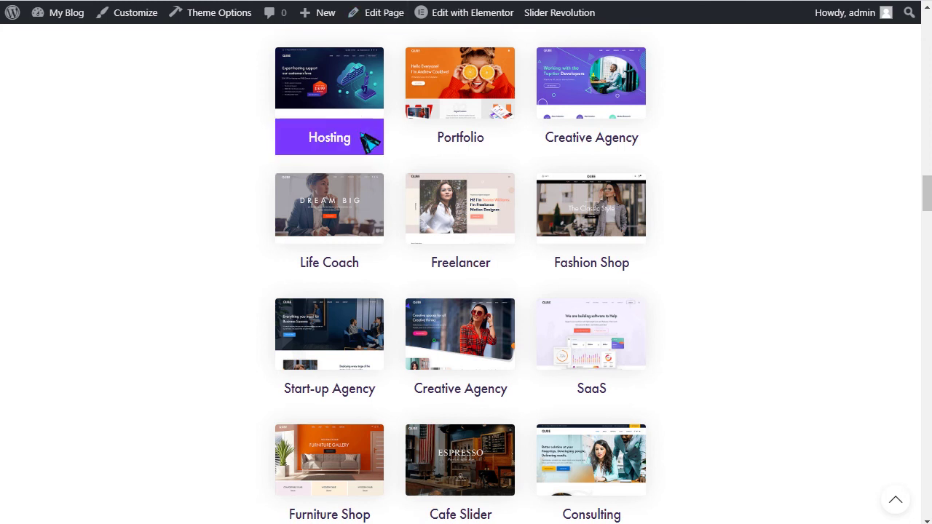
mouse_move(455, 17)
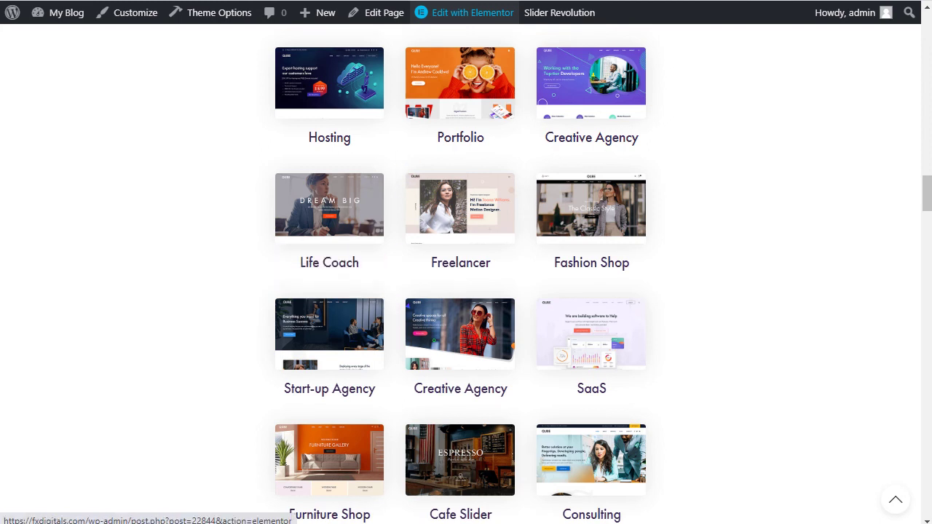
click(473, 12)
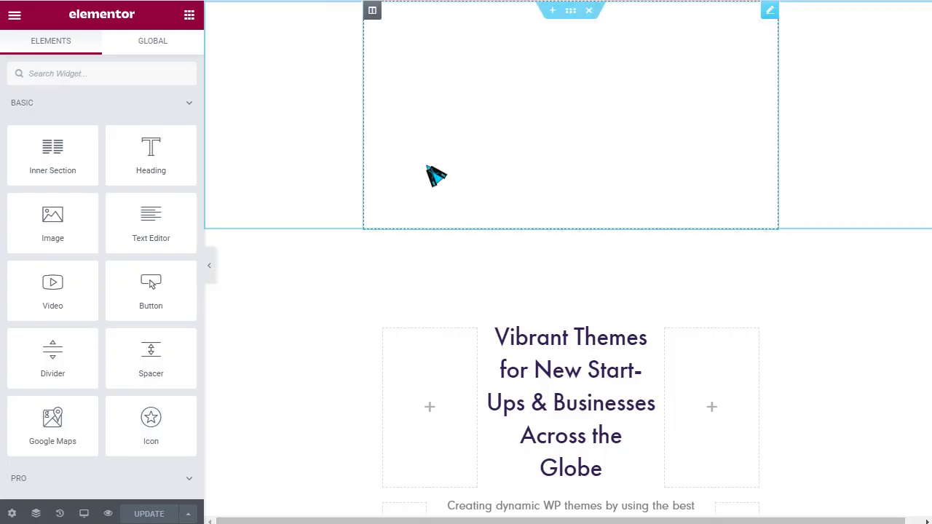
Step: Examine the hero section's layout and style settings and the Slider Revolution 6 module settings of its QUBE banner
click(573, 13)
click(597, 120)
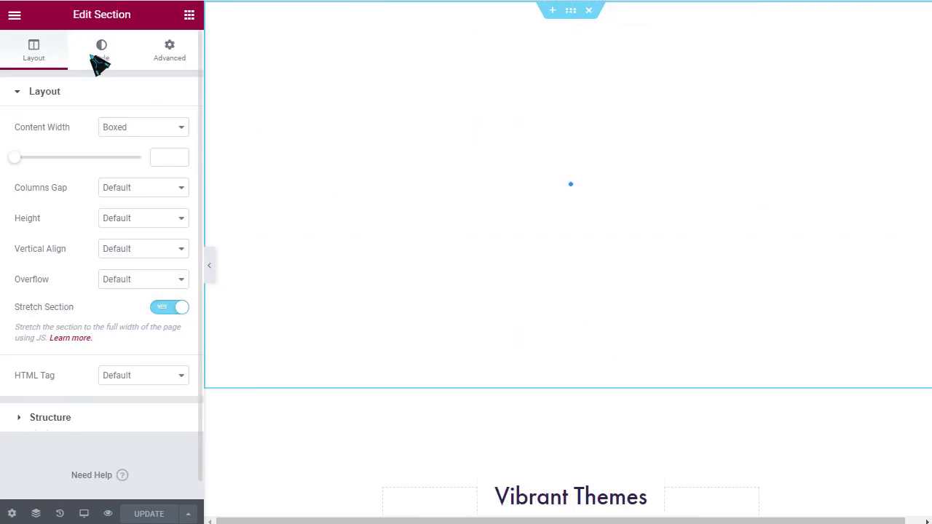
click(100, 57)
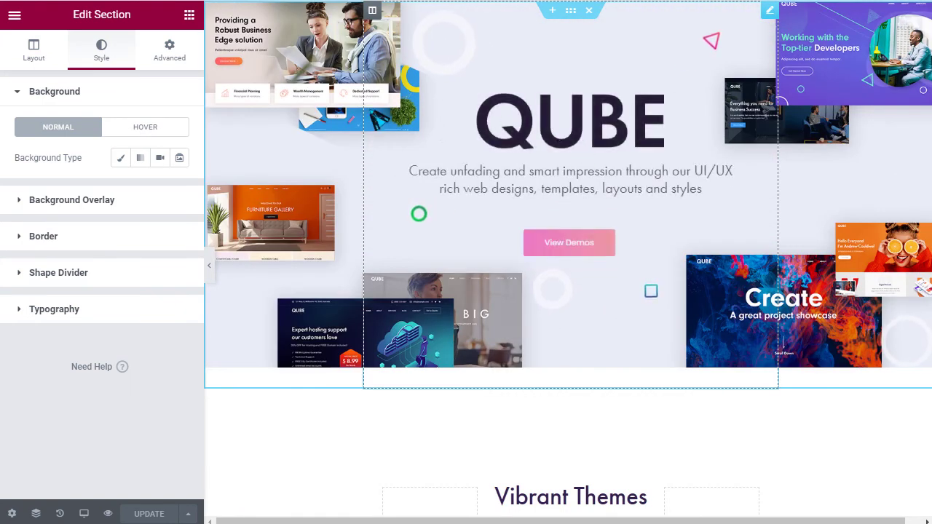
click(493, 103)
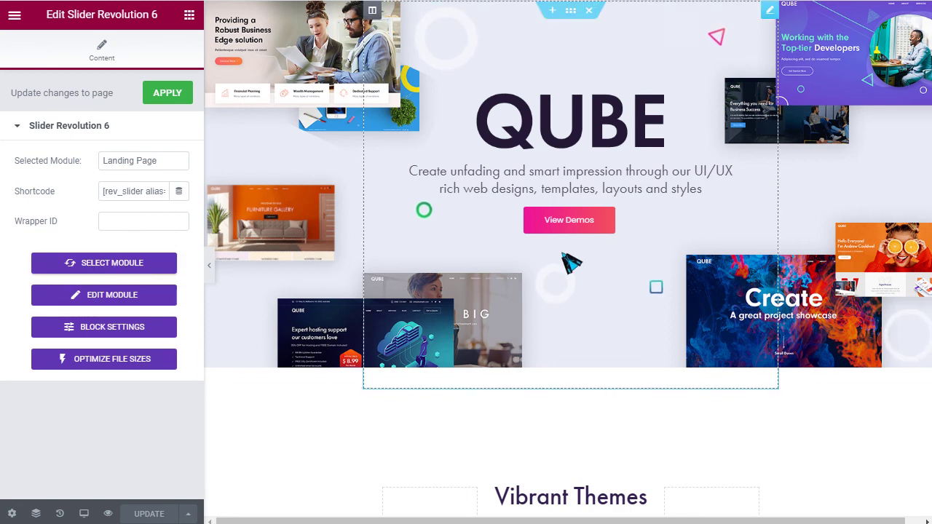
Step: Open the "Vibrant Themes for New Start-Ups" heading and the paragraph beneath it to examine their content settings
scroll(571, 264, down, 4)
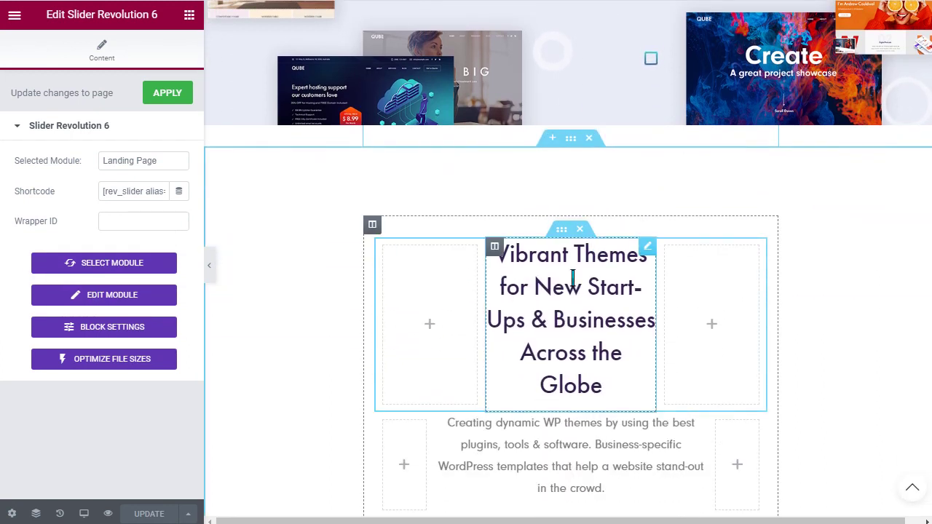
click(573, 279)
scroll(522, 345, down, 3)
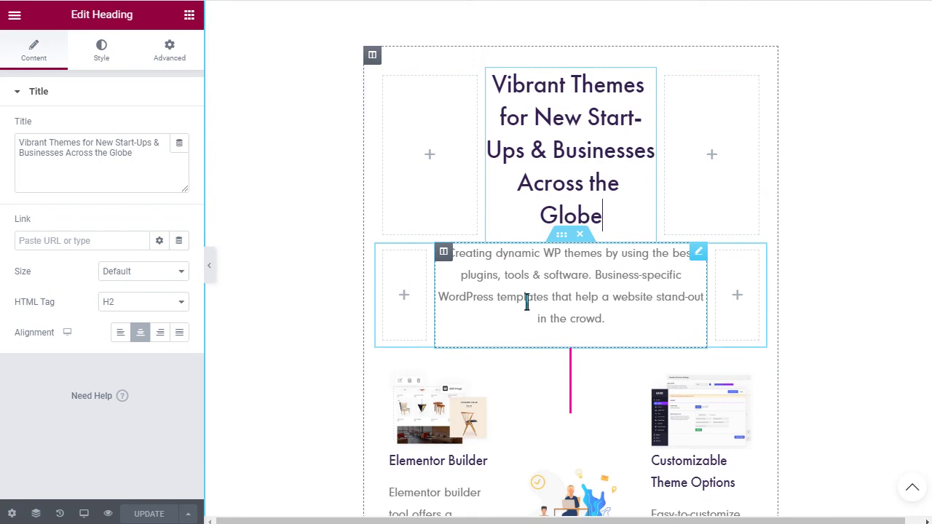
click(528, 281)
scroll(502, 333, down, 2)
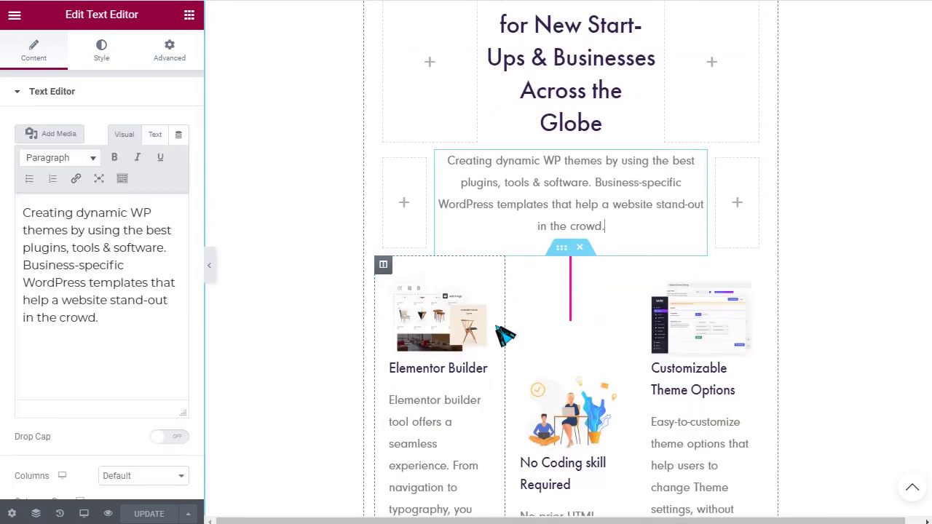
scroll(499, 329, up, 3)
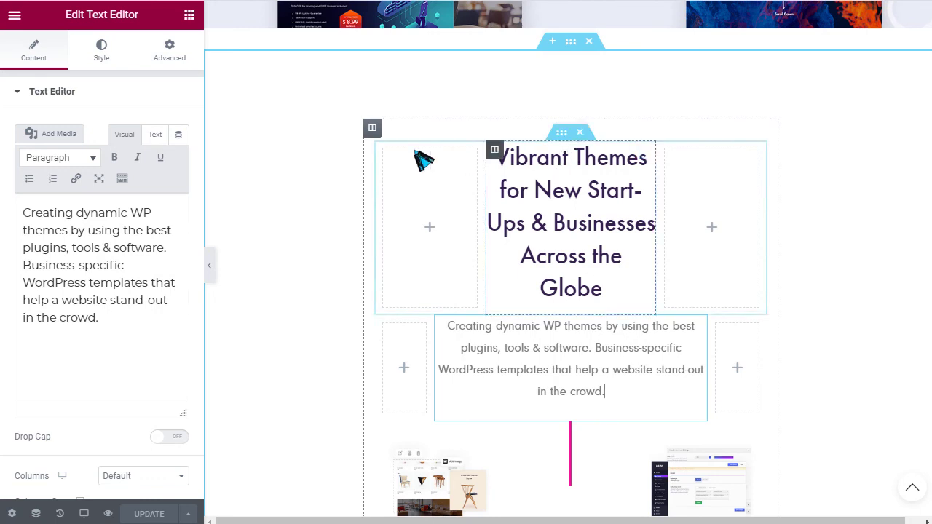
Step: Open the "Easy-to-Use Elementor" heading and the laptop image beside it to examine their content settings
scroll(589, 399, down, 5)
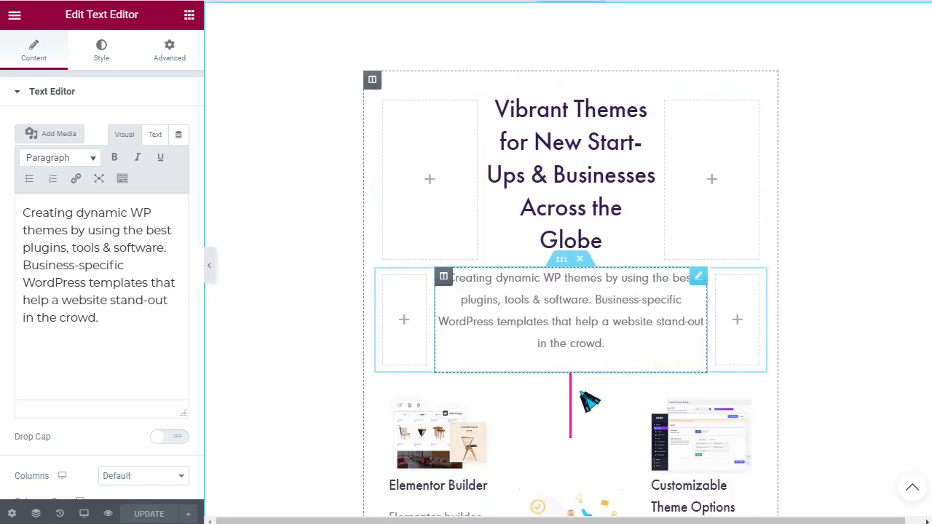
scroll(591, 413, down, 8)
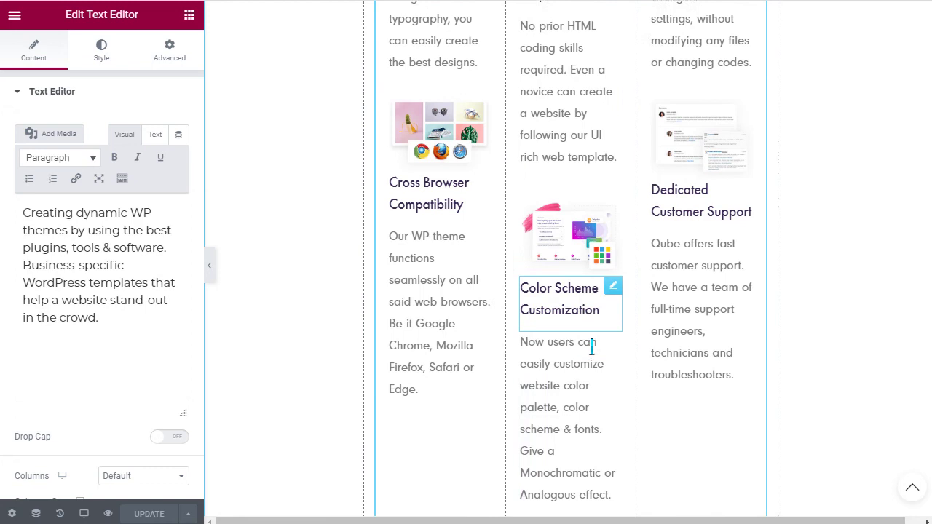
scroll(546, 356, down, 1)
click(519, 295)
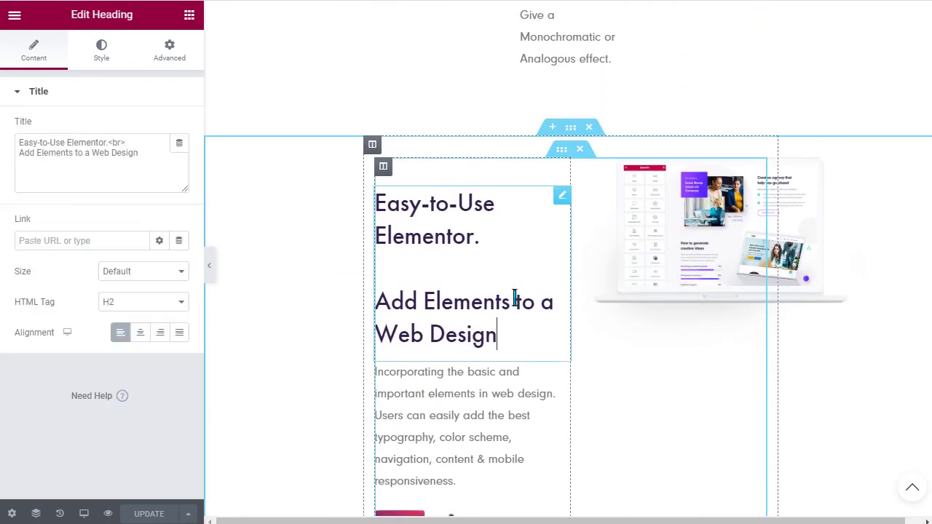
click(683, 239)
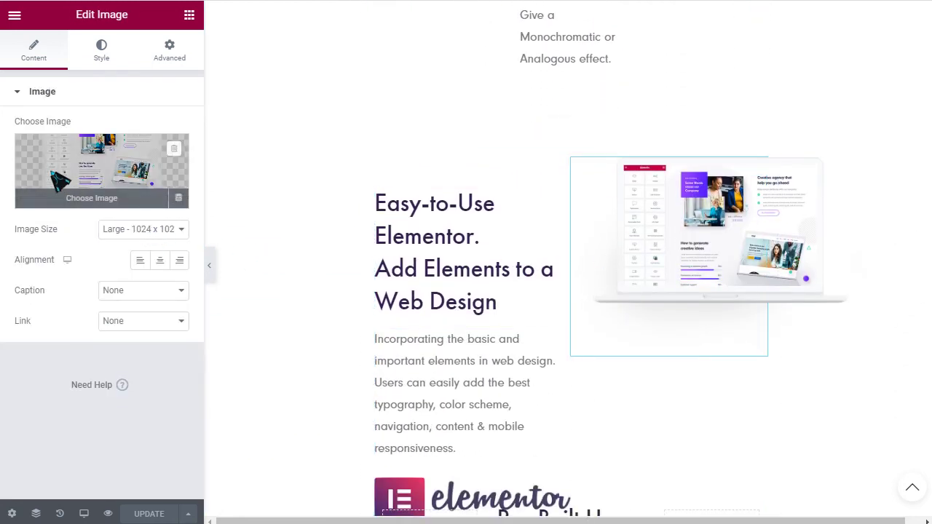
Step: Open the paragraph under the Elementor heading and the "Pre-built Home Page Demos" heading to view their editable content
scroll(505, 337, down, 2)
click(480, 322)
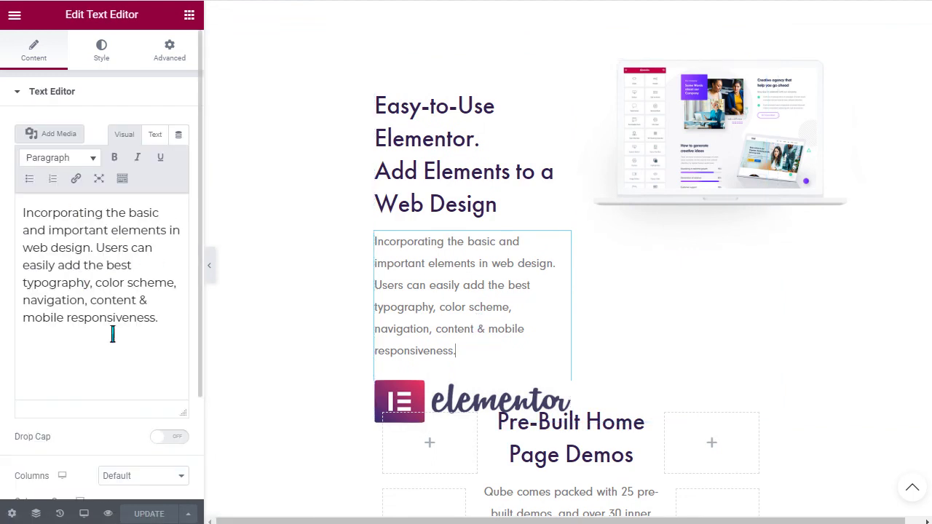
scroll(497, 422, down, 1)
click(510, 423)
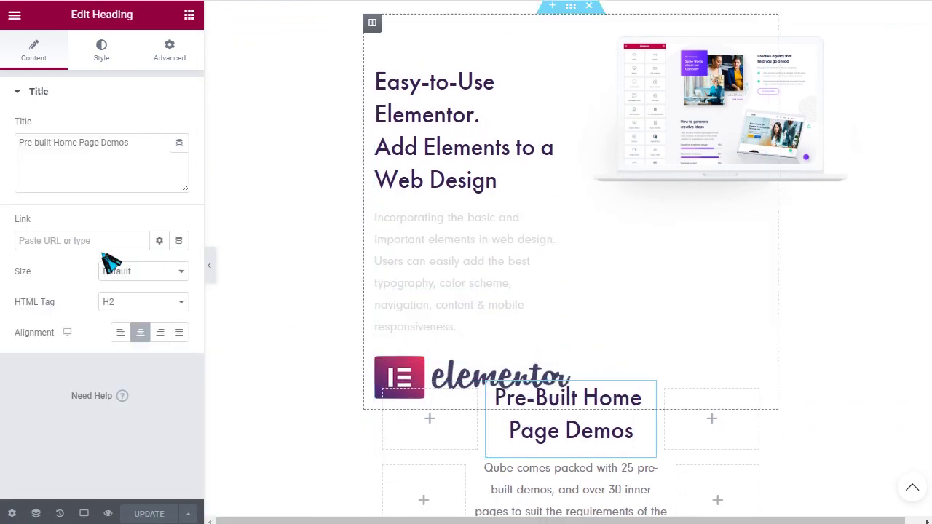
Step: Open the paragraph under the "Pre-built Home Page Demos" heading and examine its content and the grid of demo thumbnails below
scroll(433, 388, down, 1)
scroll(433, 388, down, 2)
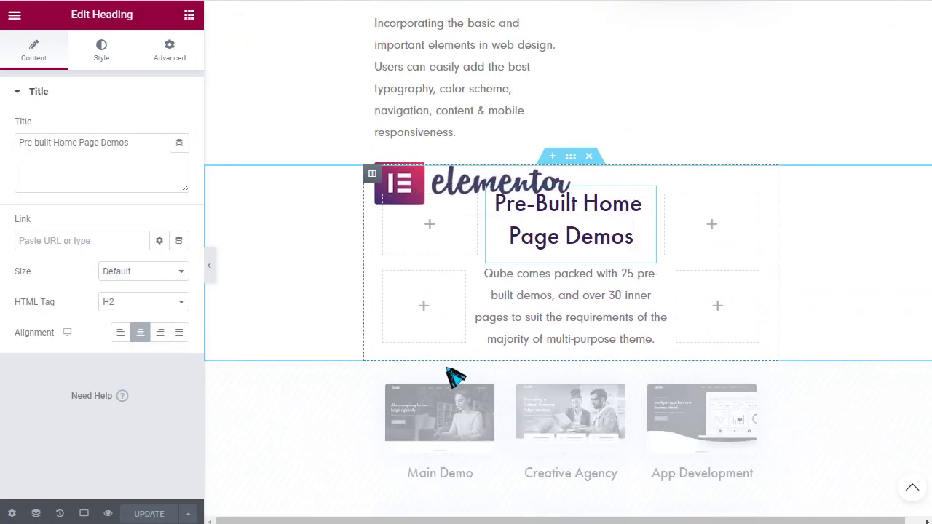
click(547, 316)
scroll(450, 375, down, 2)
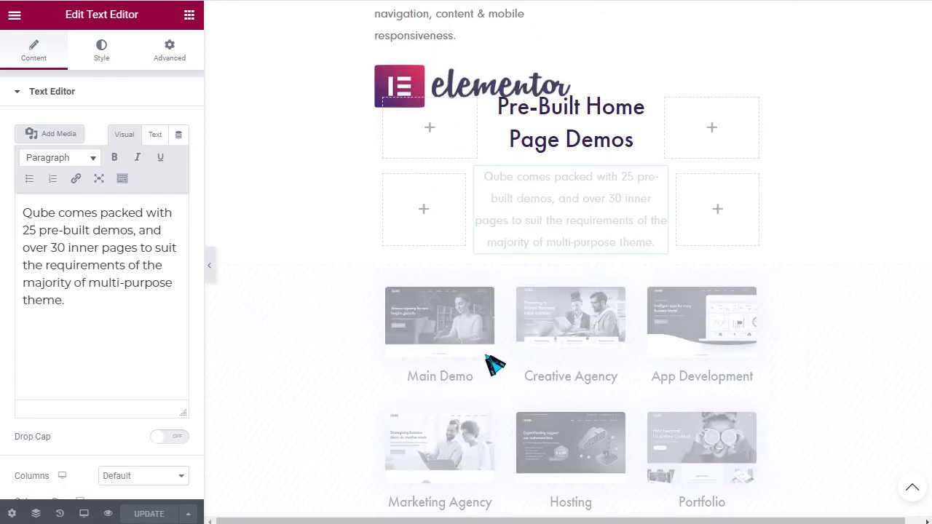
scroll(470, 337, down, 3)
scroll(509, 322, down, 1)
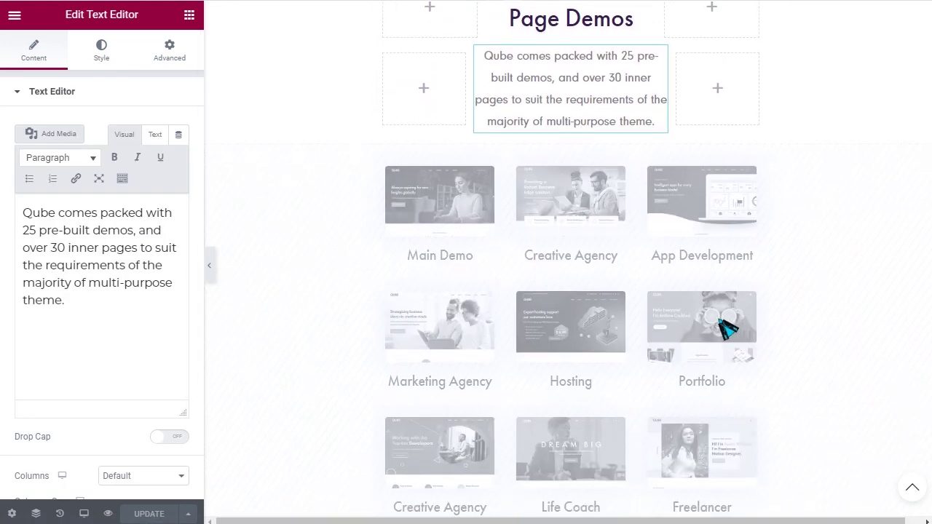
scroll(727, 329, down, 9)
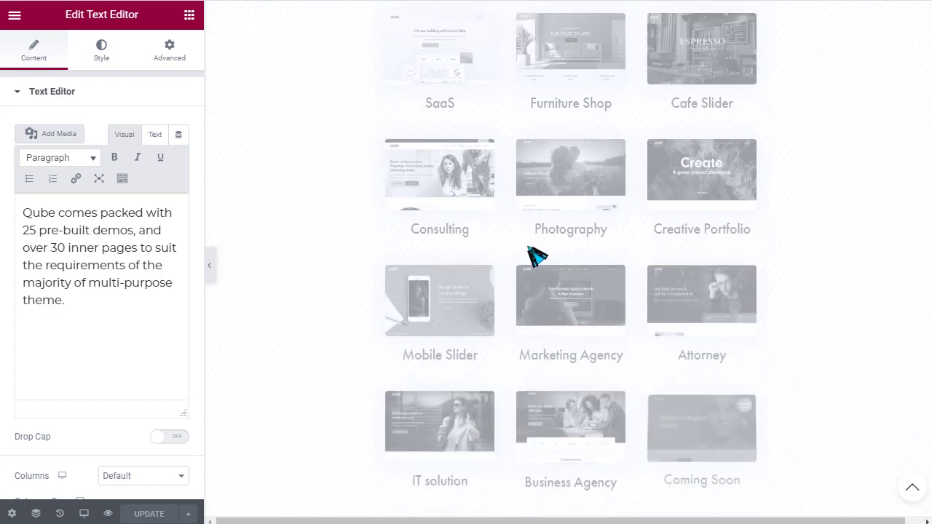
scroll(537, 316, down, 5)
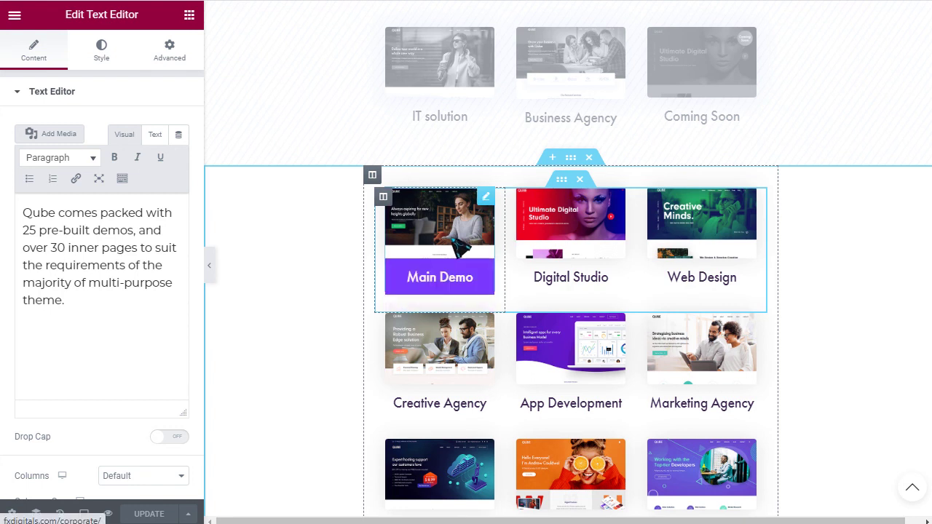
Step: Open the "Main Demo" and "Creative Agency" image boxes to examine their title and link settings
click(460, 245)
scroll(102, 292, down, 3)
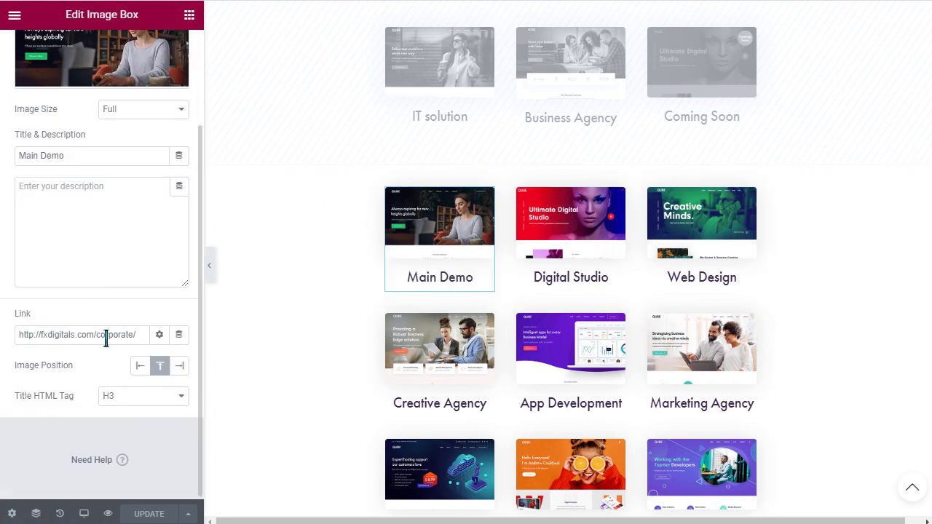
drag(40, 336, 148, 336)
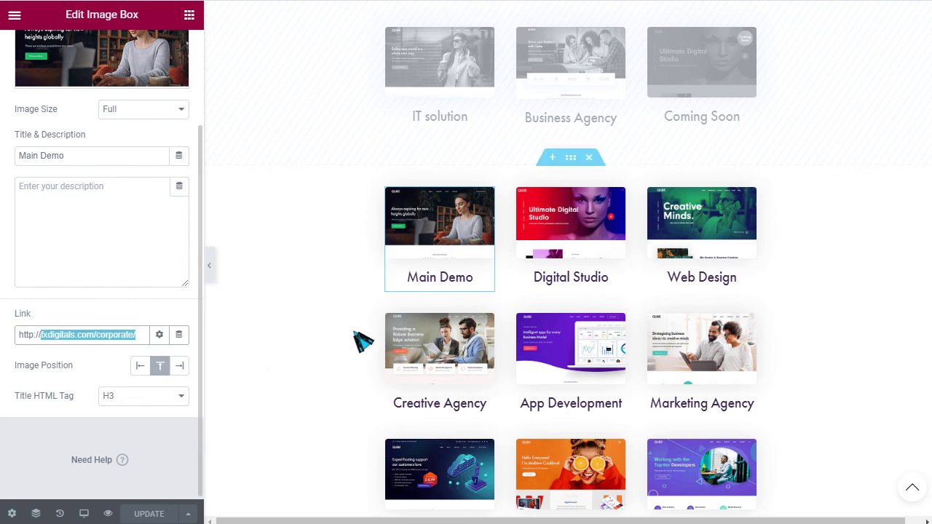
click(439, 350)
scroll(120, 364, down, 3)
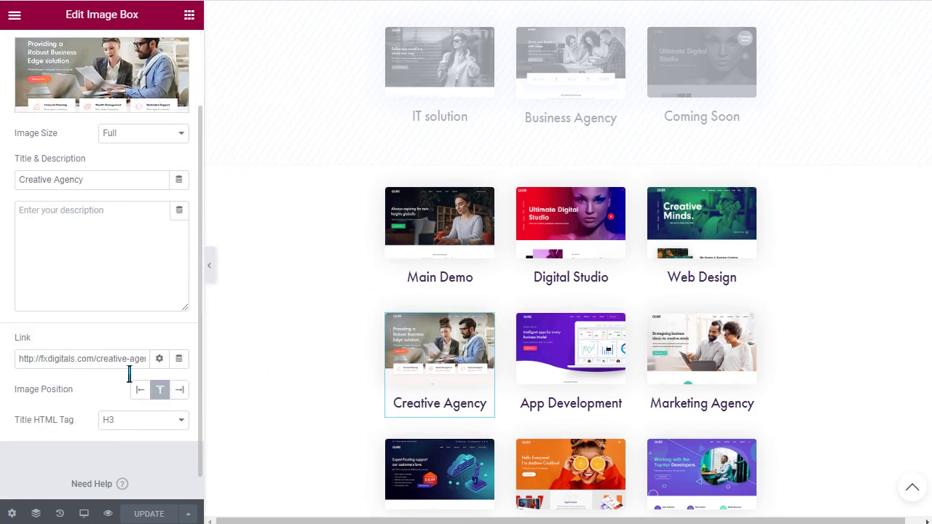
scroll(448, 394, down, 4)
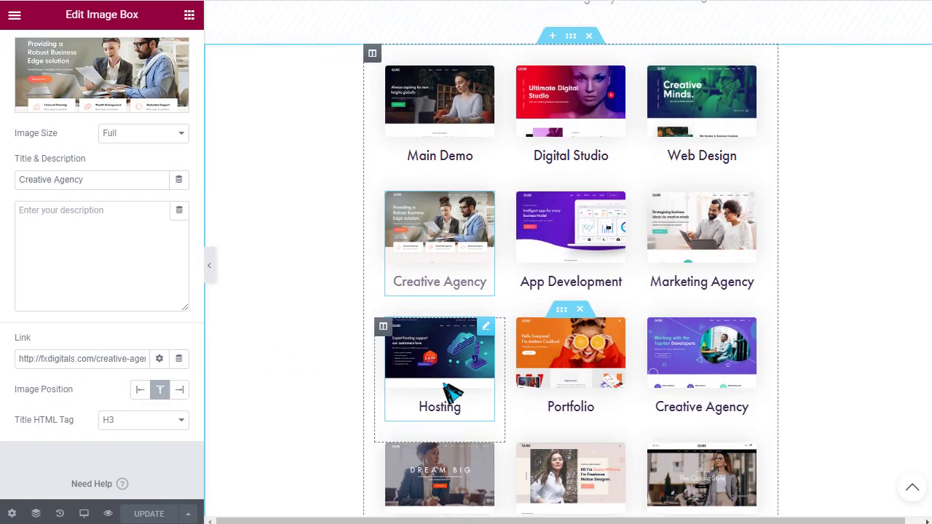
Step: Return to the WordPress Theme Options page and leave it without saving to open the Permalink settings
scroll(895, 222, down, 2)
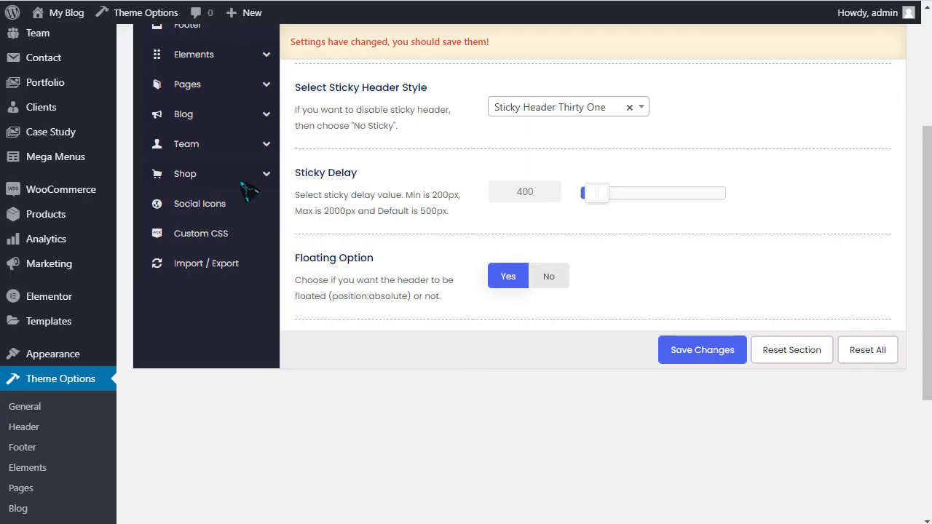
scroll(114, 395, down, 2)
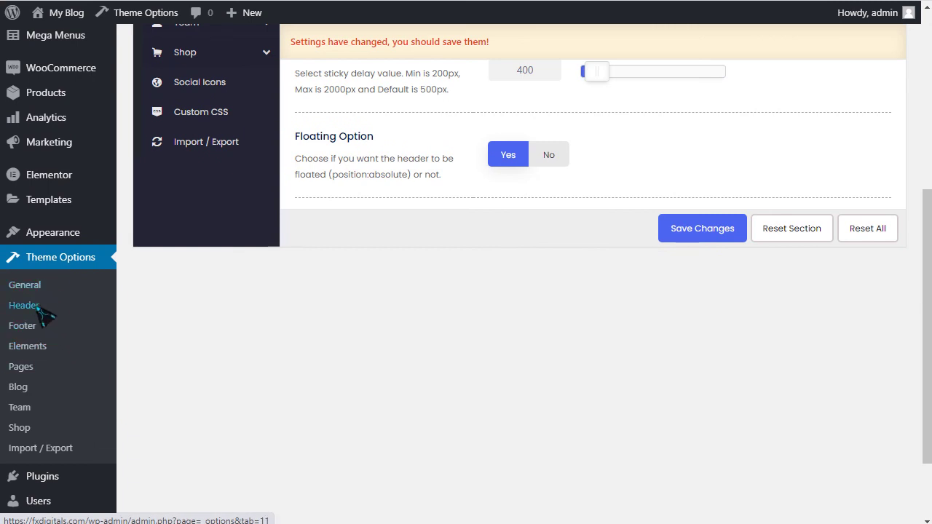
scroll(51, 379, down, 2)
mouse_move(60, 379)
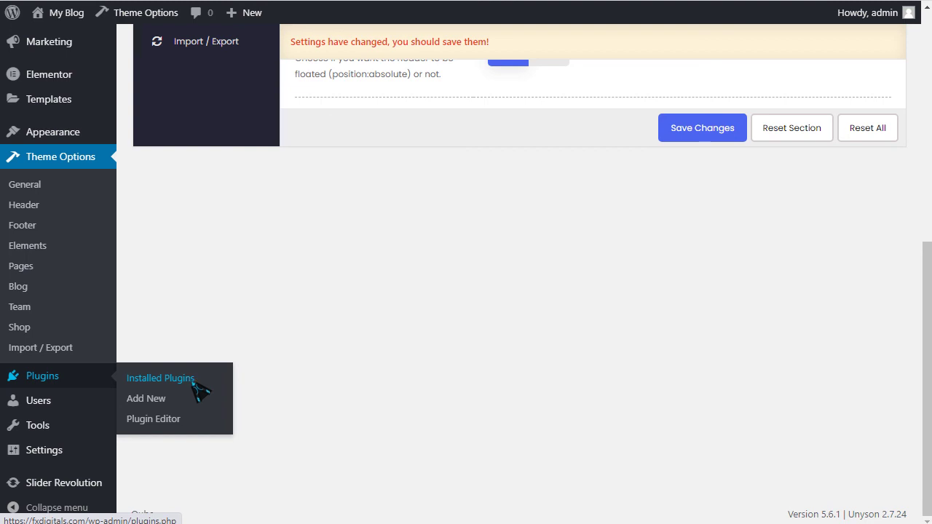
mouse_move(47, 455)
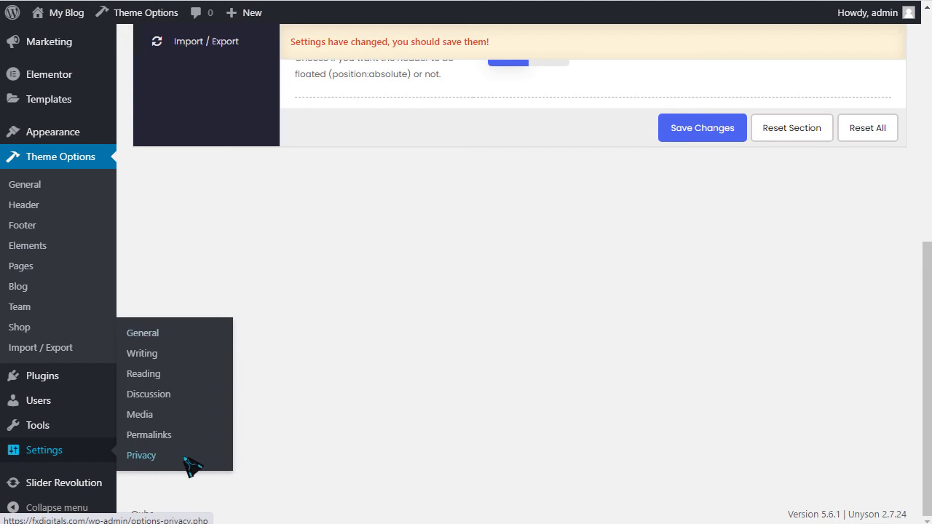
click(151, 436)
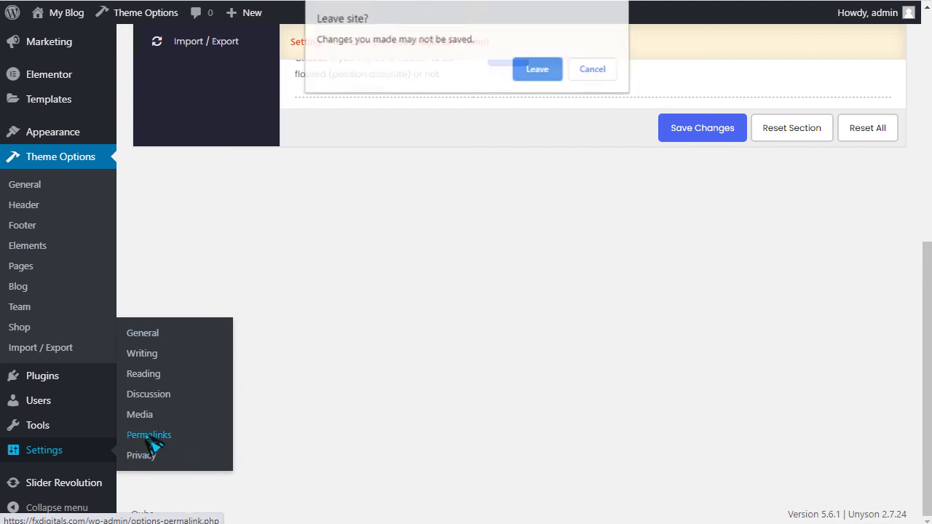
click(533, 72)
Step: Review the permalink structures and save the settings with the Post name structure selected
scroll(265, 298, down, 2)
drag(349, 73, 481, 73)
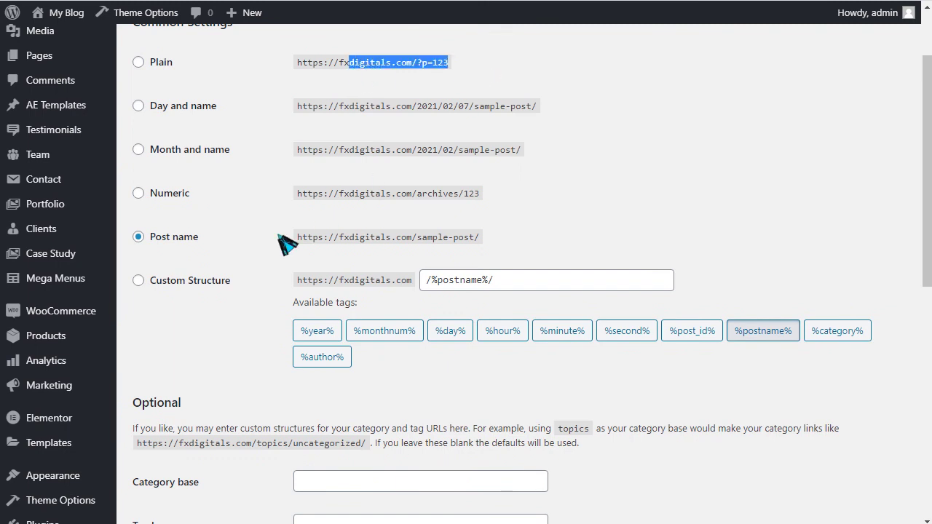
drag(156, 237, 228, 238)
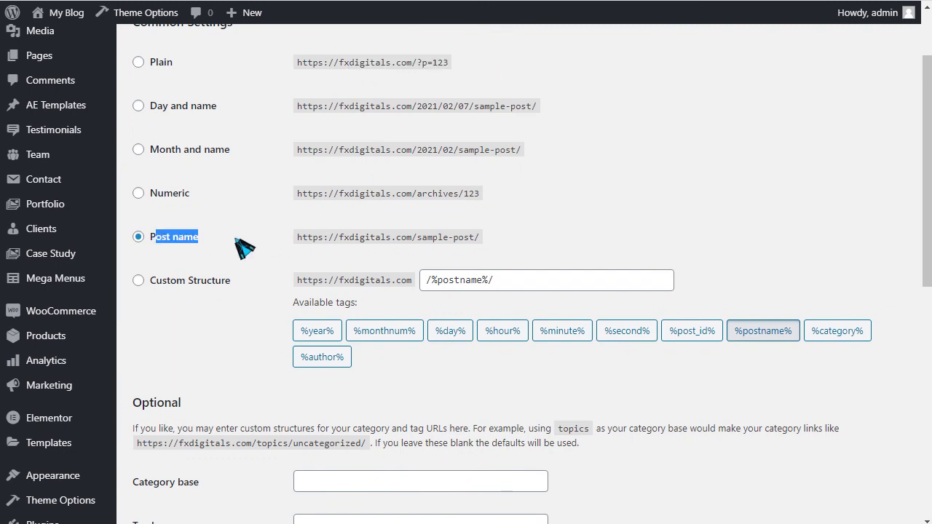
scroll(252, 266, down, 5)
scroll(191, 337, down, 2)
click(139, 266)
click(163, 470)
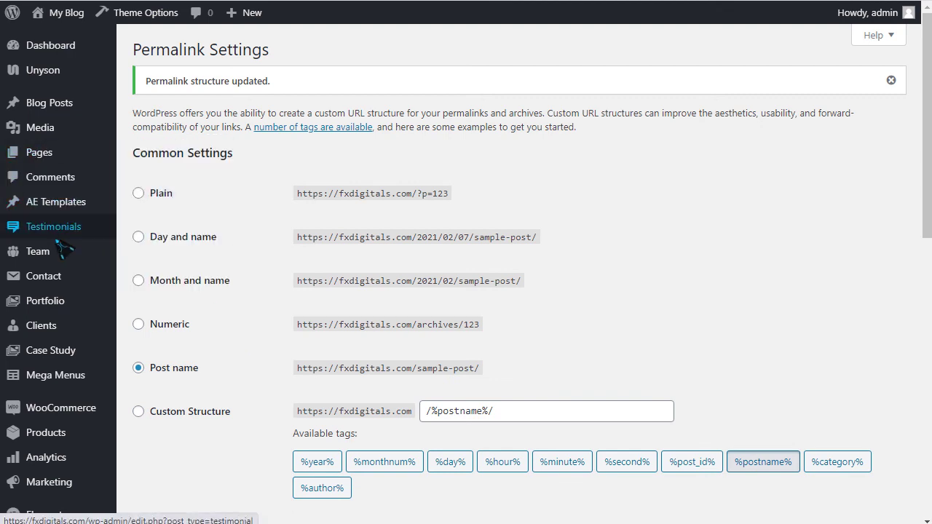
Step: Open the Mega Menus list in the WordPress admin
mouse_move(58, 253)
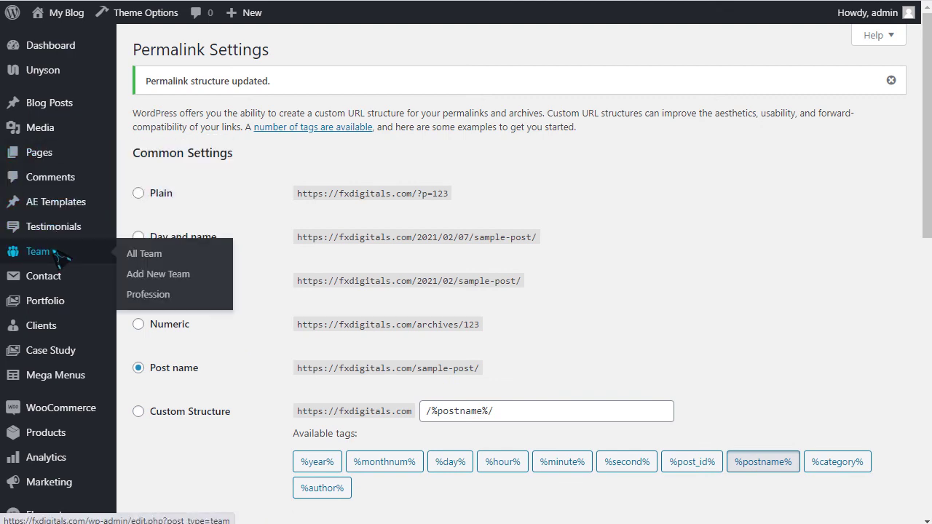
mouse_move(51, 281)
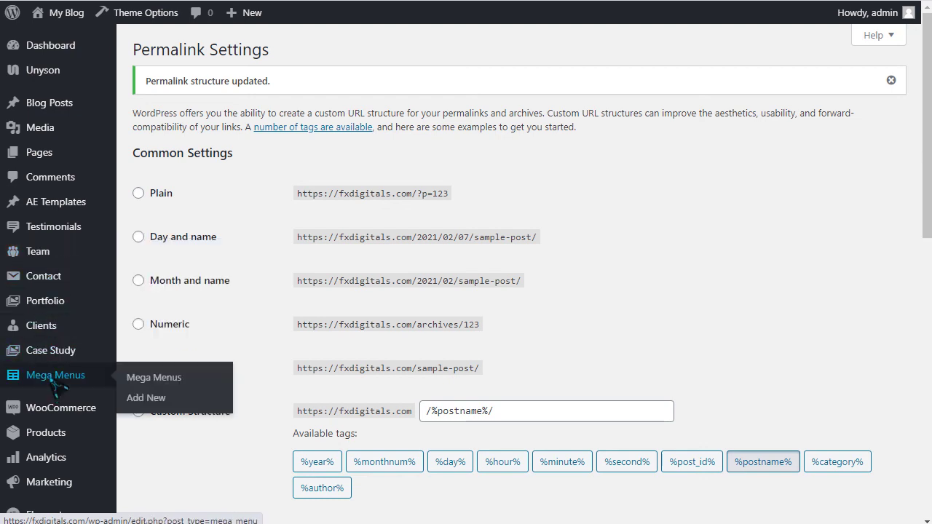
click(150, 379)
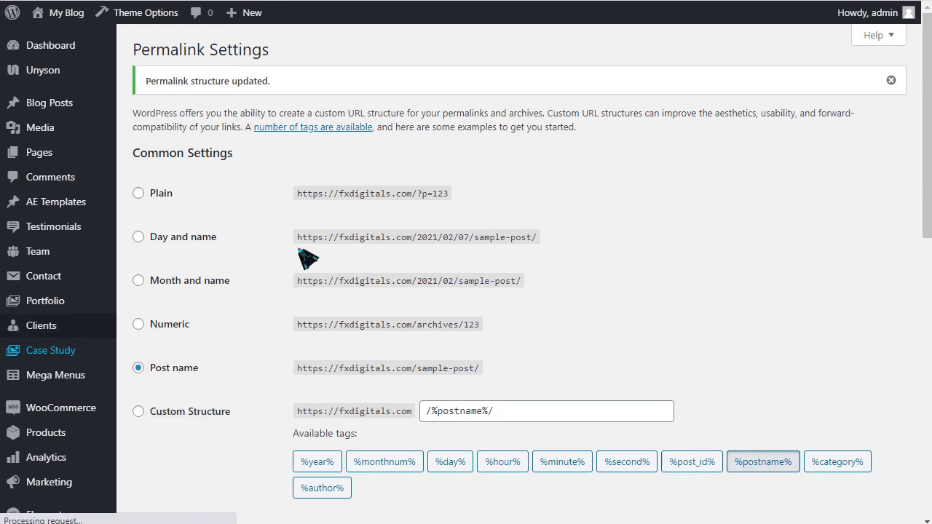